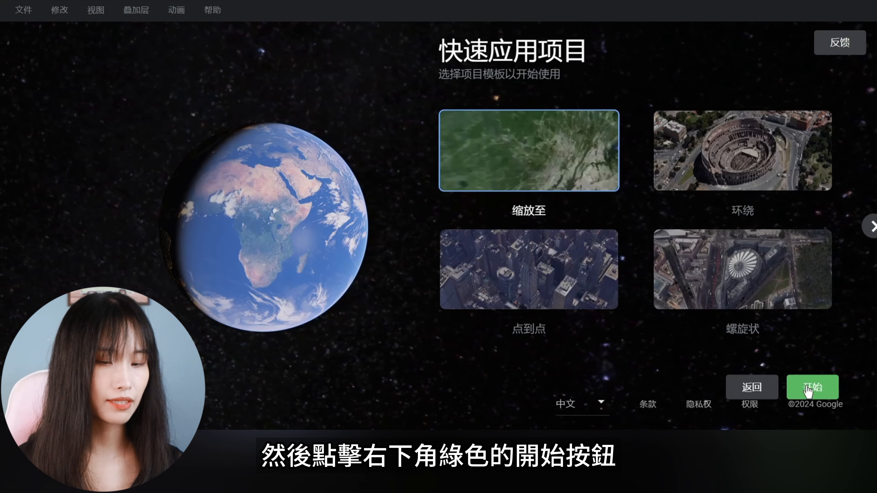
Start a 缩放至 (Zoom To) quick-start project and set its target to 埃菲尔铁塔 at Avenue Gustave Eiffel, Paris.
left_click(826, 392)
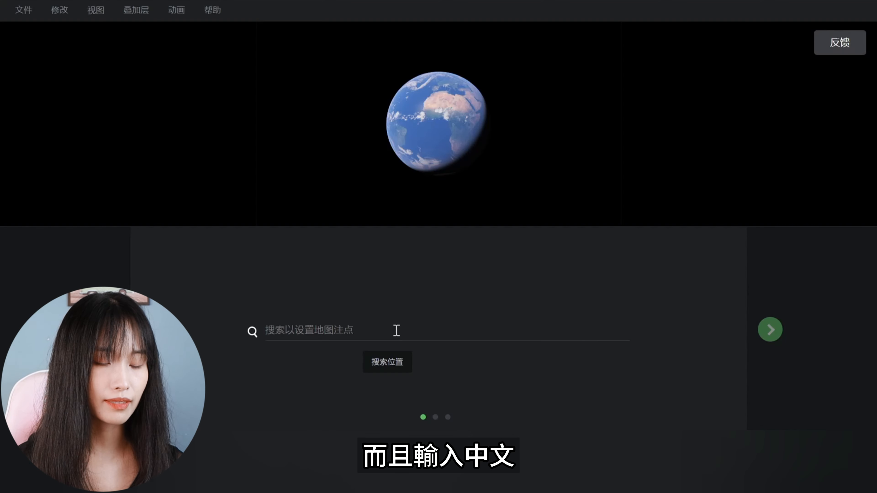
left_click(396, 331)
type("aifeier")
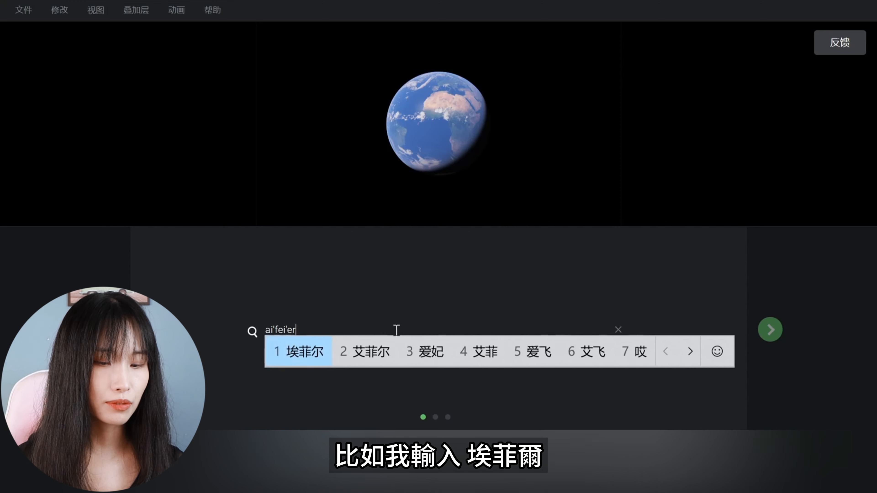
key("space")
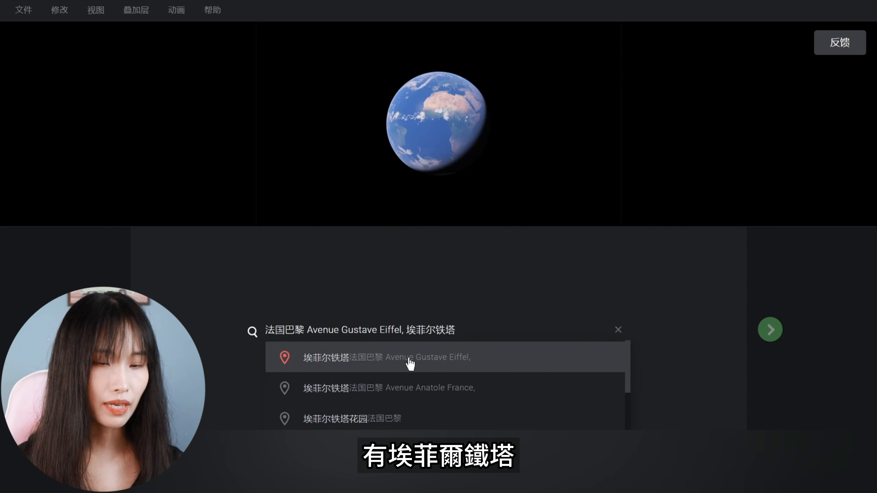
scroll(464, 415, "down", 2)
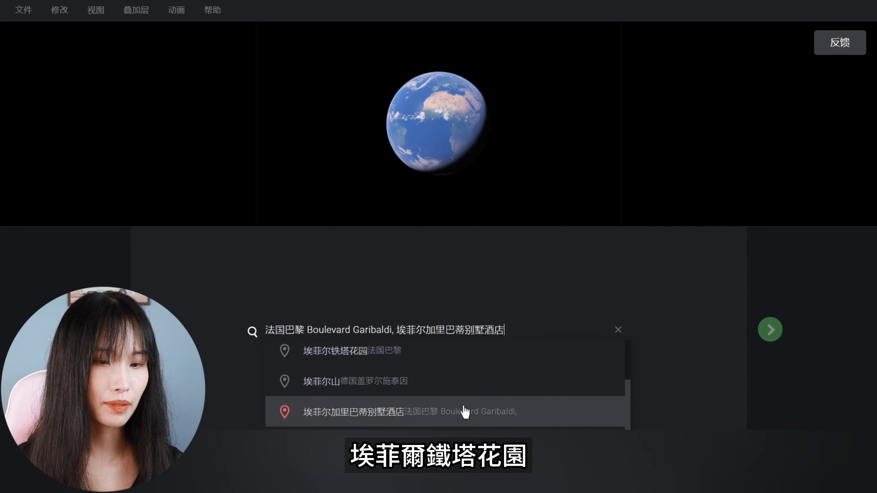
scroll(476, 392, "up", 2)
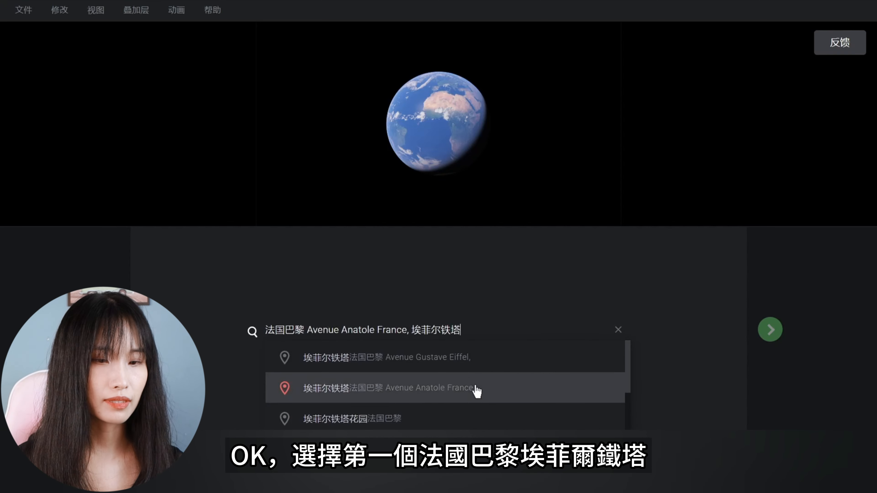
left_click(493, 365)
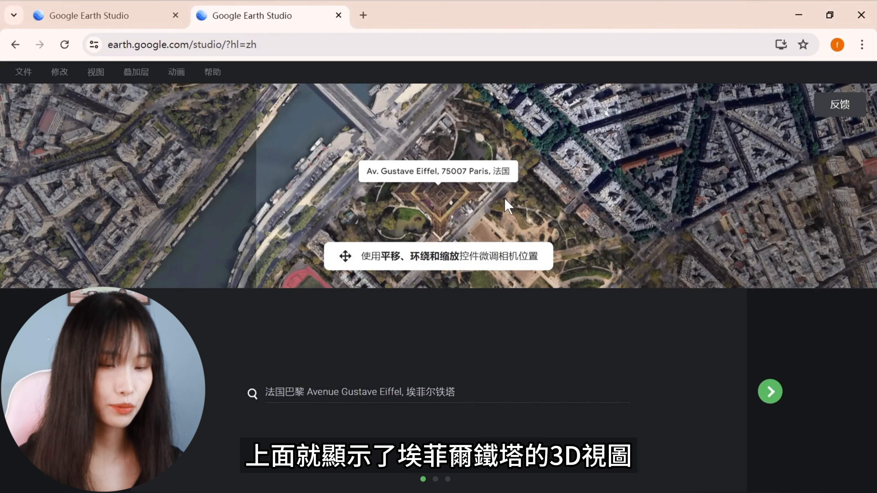
Reframe the target view to show the Eiffel Tower beside the river and bridge, and proceed to the starting altitude.
scroll(500, 200, "up", 5)
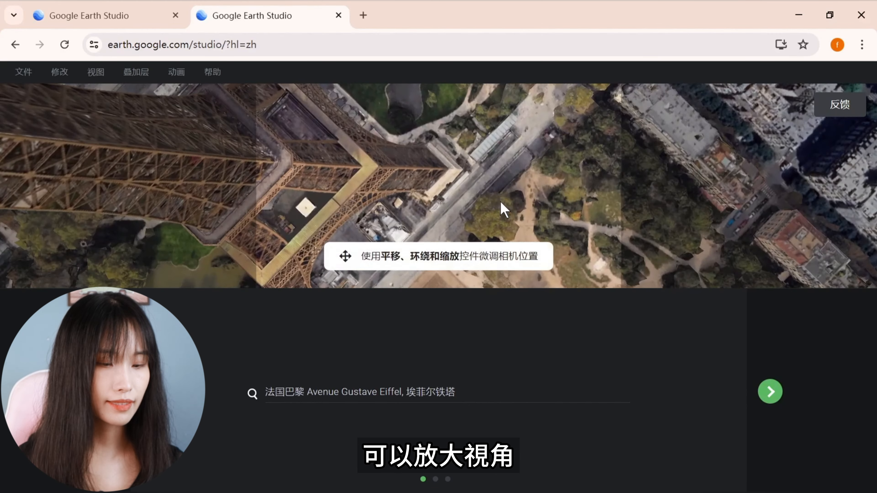
scroll(500, 202, "down", 5)
left_click_drag(500, 201, 569, 210)
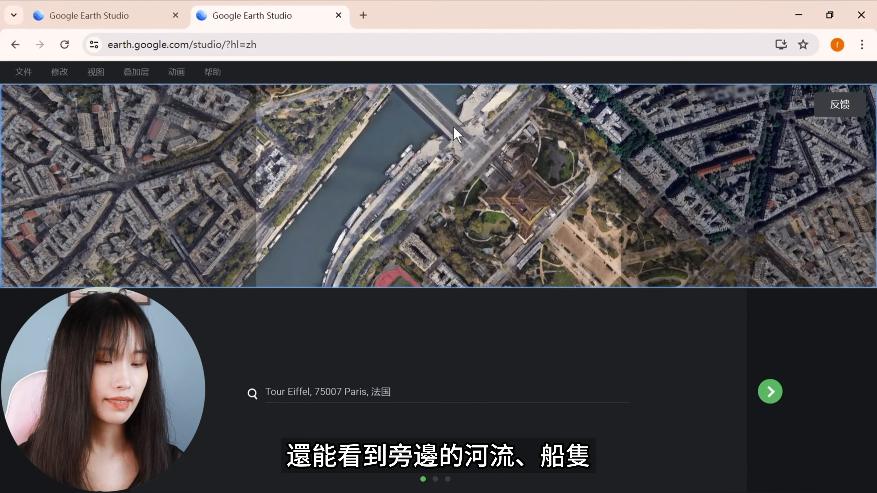
left_click_drag(453, 126, 417, 190)
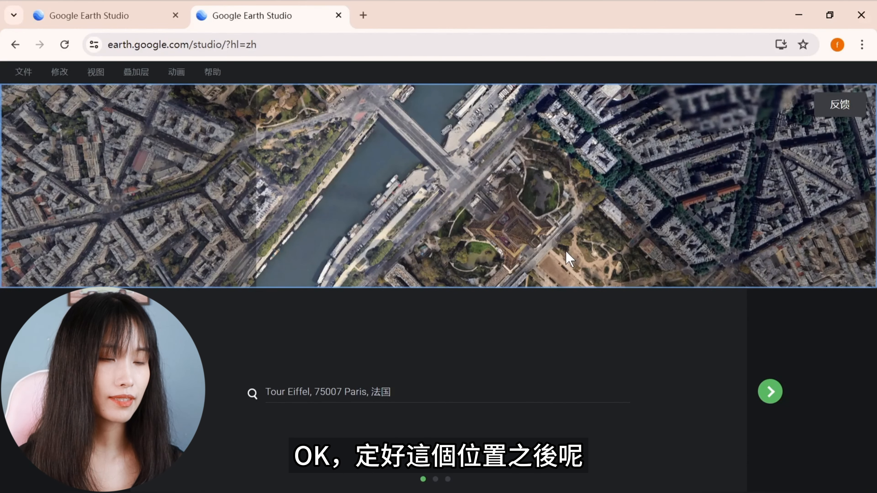
left_click(771, 394)
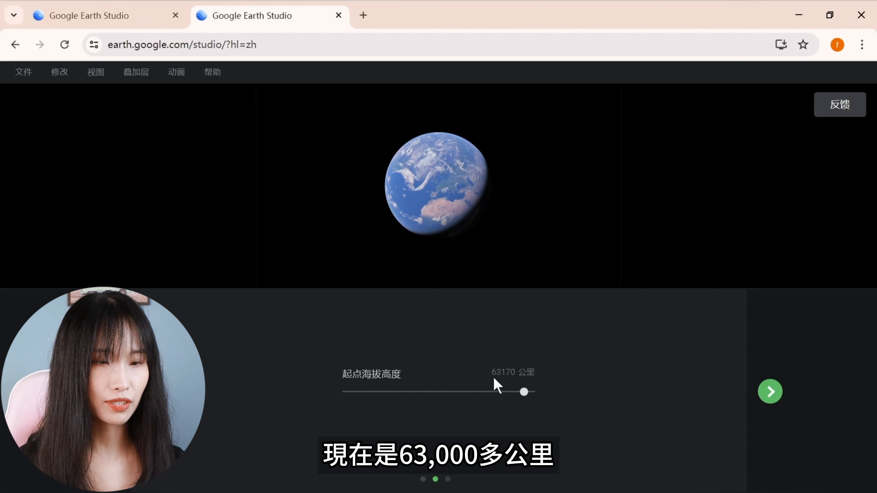
Set the starting altitude to about 28792 km so the whole globe shows, and proceed to the duration setting.
left_click_drag(523, 390, 346, 394)
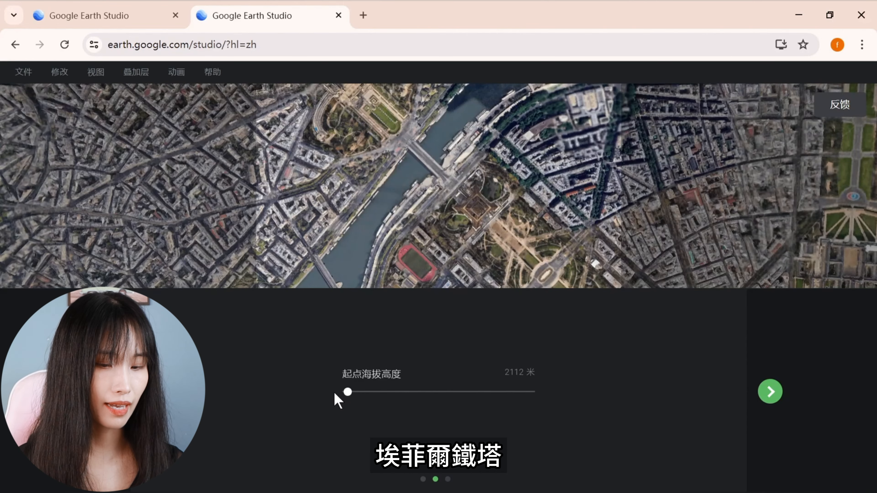
left_click_drag(335, 394, 430, 409)
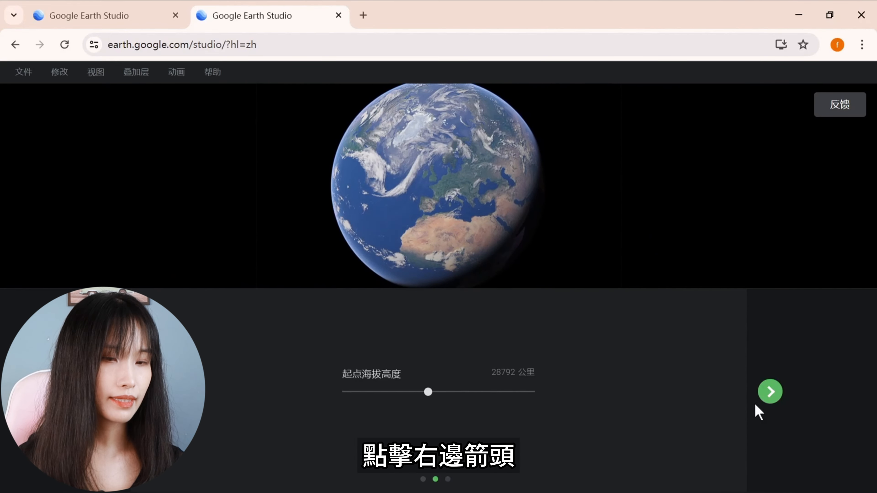
left_click(780, 397)
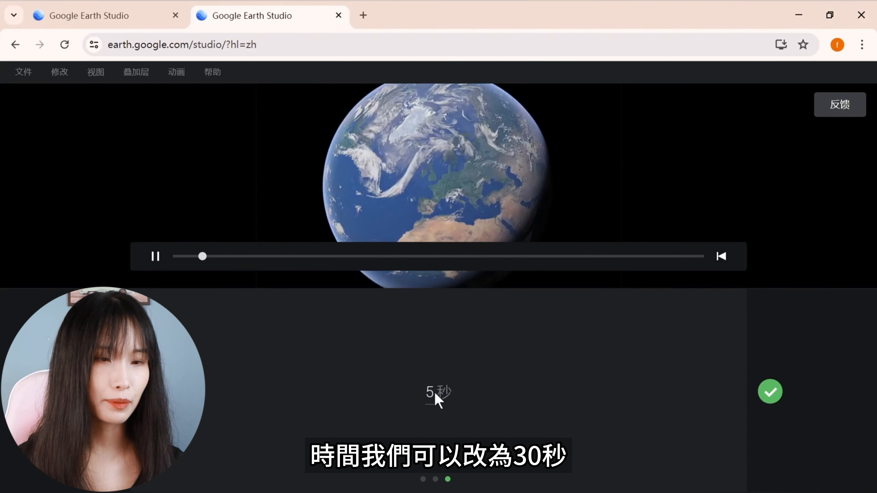
Set the animation duration to 30 seconds.
left_click(435, 394)
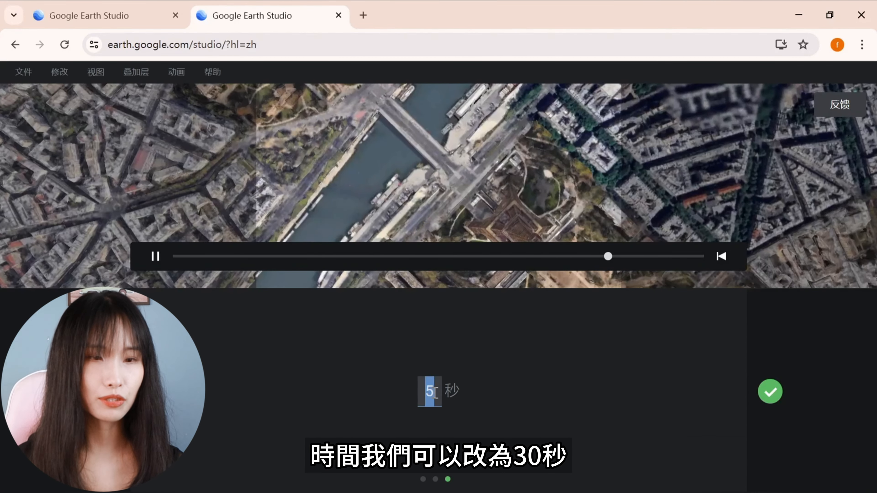
type("30")
left_click(554, 401)
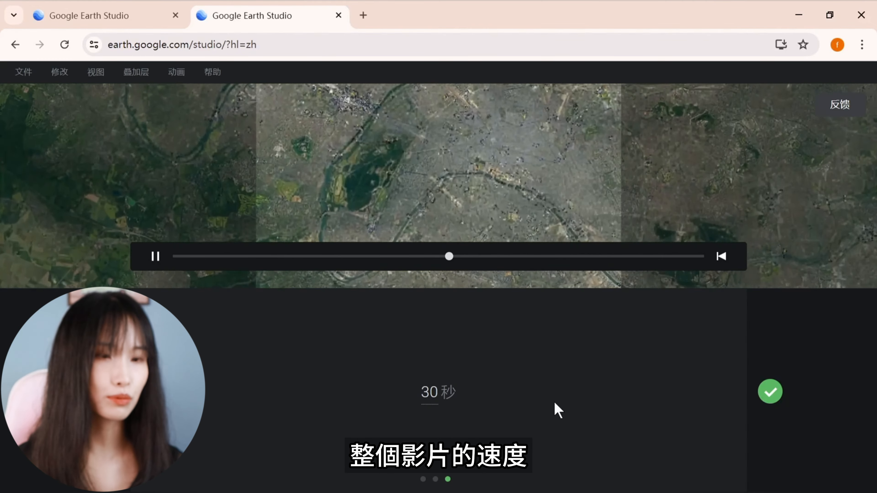
Set the animation duration to 20 seconds and finish creating the project.
left_click(430, 392)
type("20")
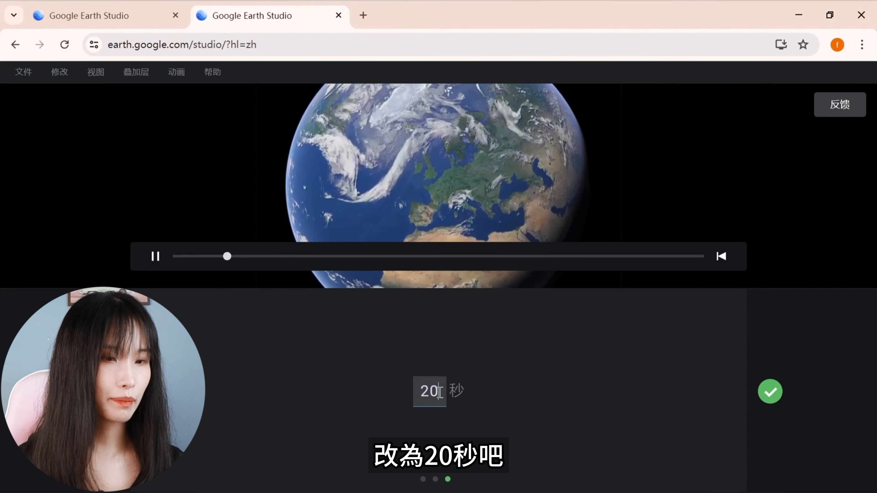
left_click(510, 385)
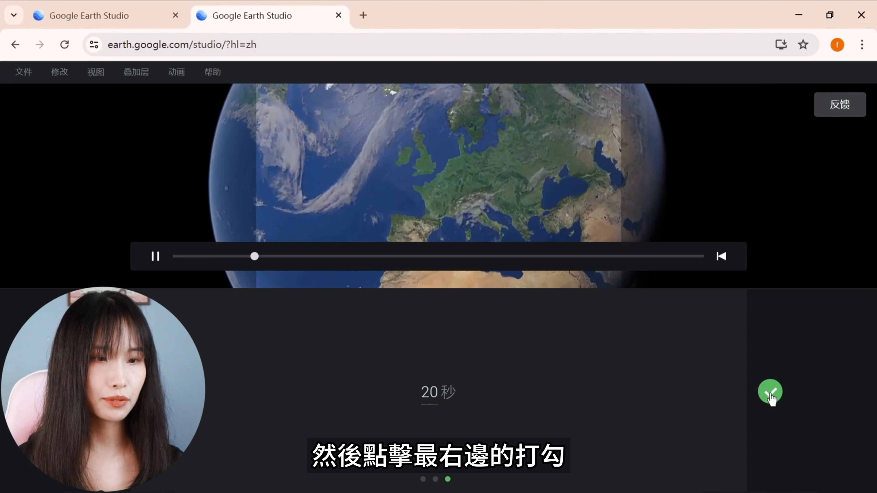
left_click(768, 393)
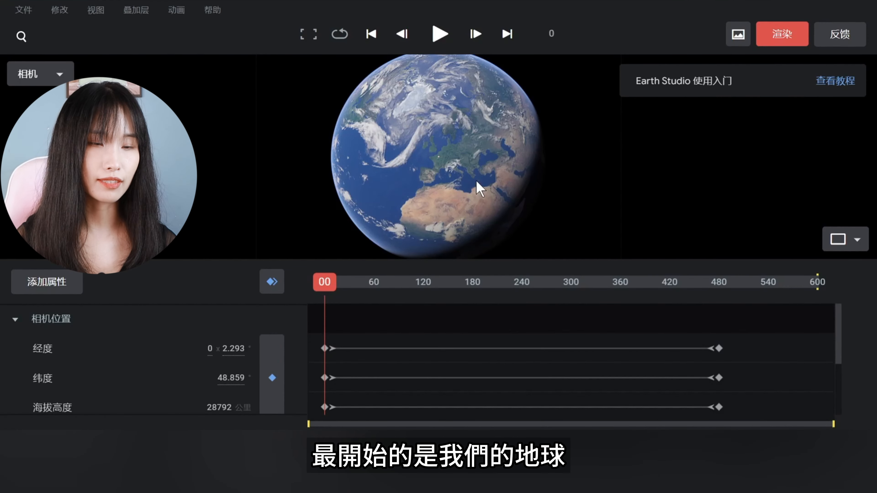
Preview the animation's destination at frame 478 and examine the Eiffel Tower up close.
left_click(718, 290)
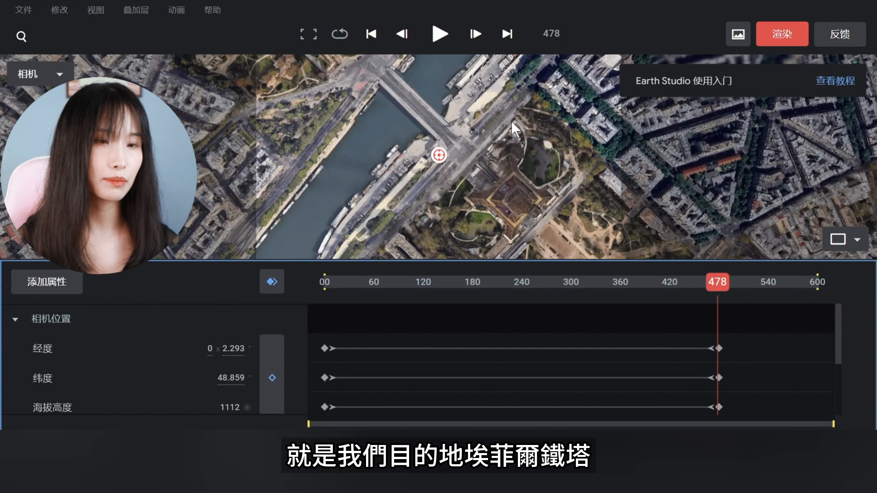
mouse_move(558, 176)
left_mouse_down()
mouse_move(557, 150)
mouse_move(550, 152)
mouse_move(560, 182)
mouse_move(566, 167)
left_mouse_up()
scroll(542, 187, "up", 3)
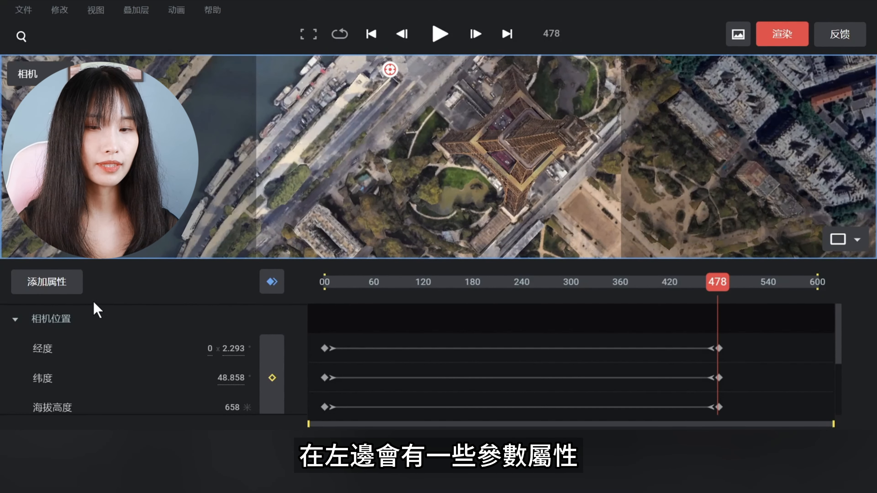
Add the 时段 (time of day) attribute to the project so the sun's position can be changed.
left_click(69, 283)
scroll(215, 340, "down", 5)
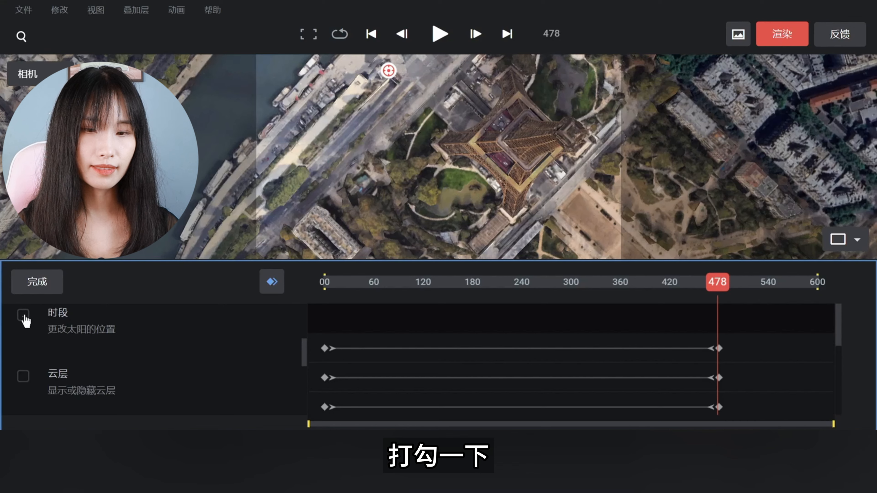
left_click(24, 316)
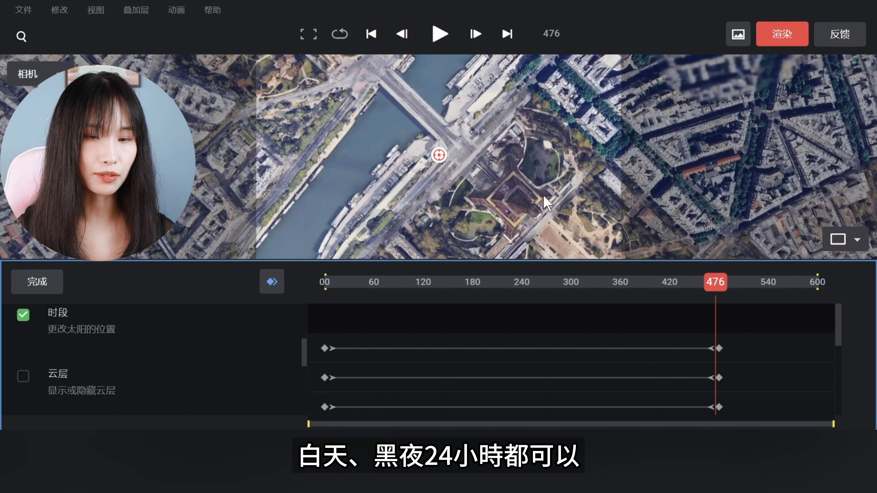
left_click(51, 286)
Set the environment time to 08:17 GMT and add a time keyframe at frame 476.
scroll(188, 344, "down", 3)
scroll(192, 347, "down", 1)
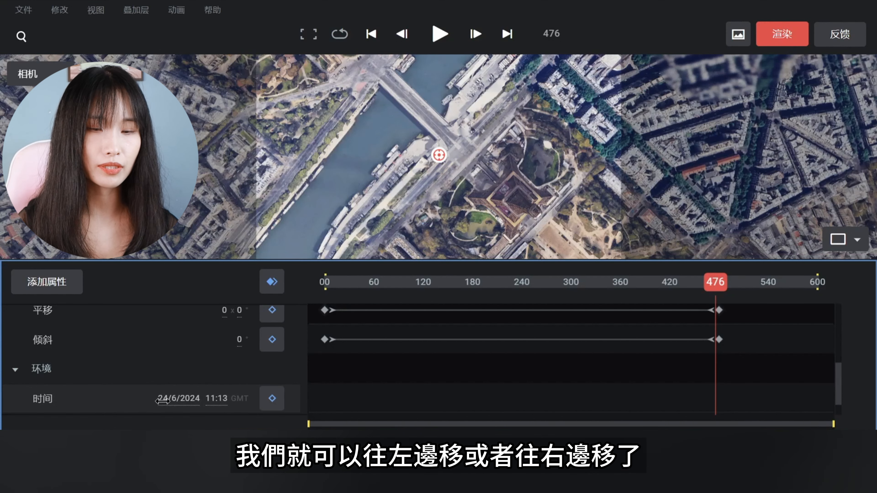
left_click_drag(120, 397, 51, 402)
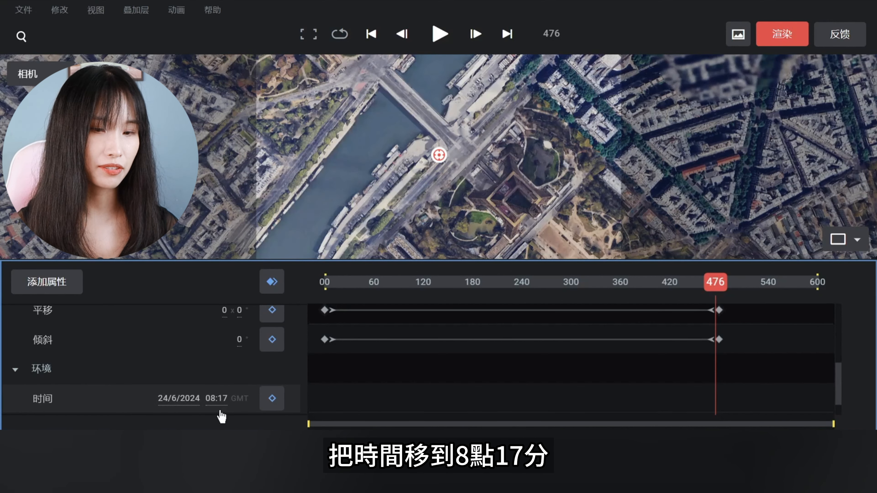
left_click(272, 399)
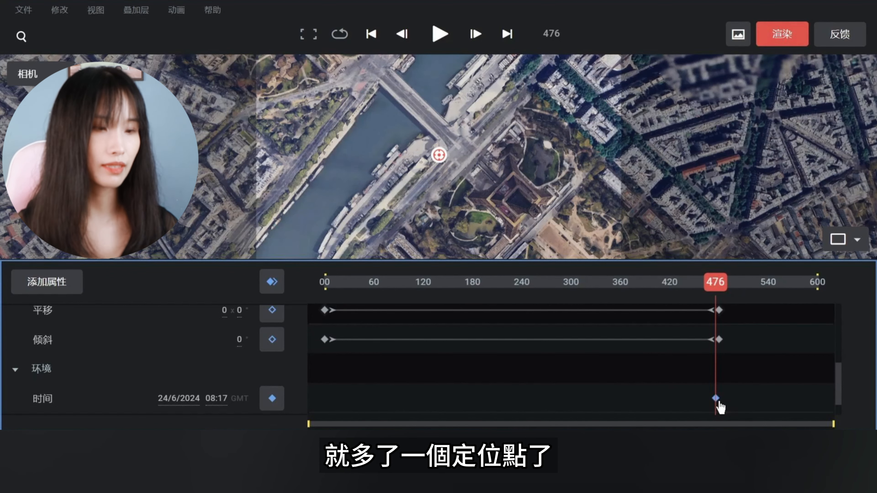
Add an environment time keyframe at frame 0 and set its time to 06:17 GMT.
left_click_drag(715, 282, 322, 291)
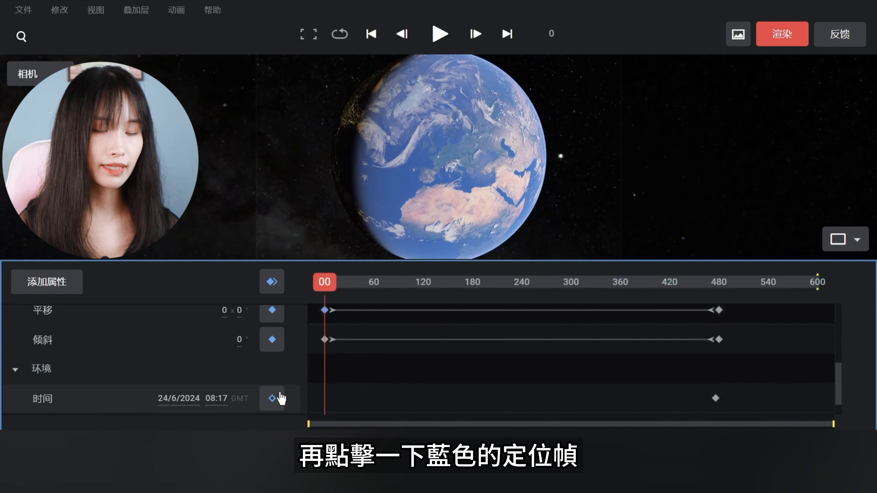
left_click(272, 399)
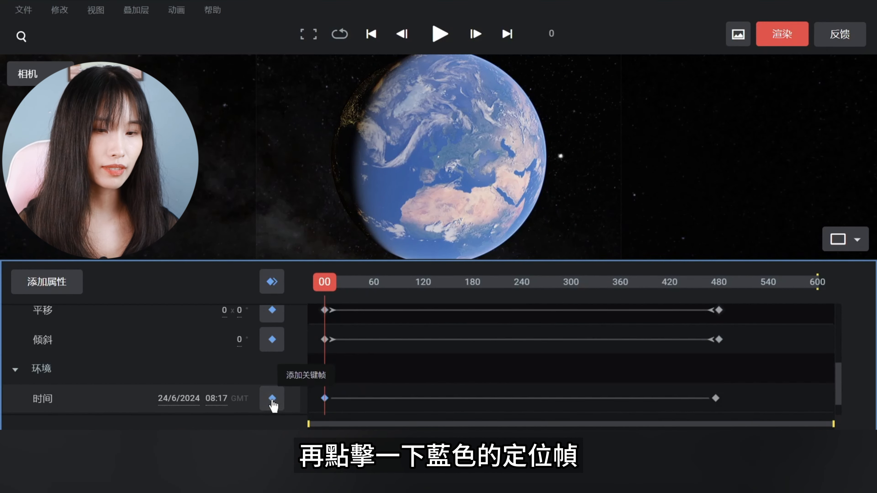
left_click(219, 400)
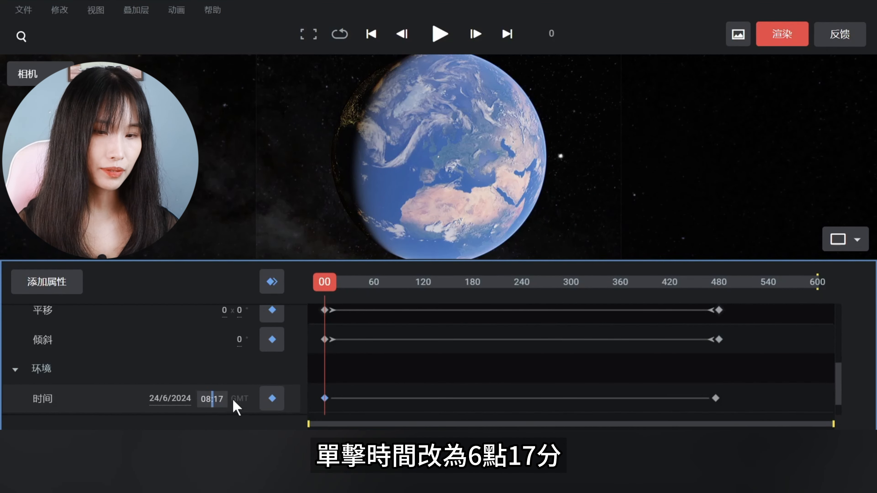
type("06:17")
left_click(251, 378)
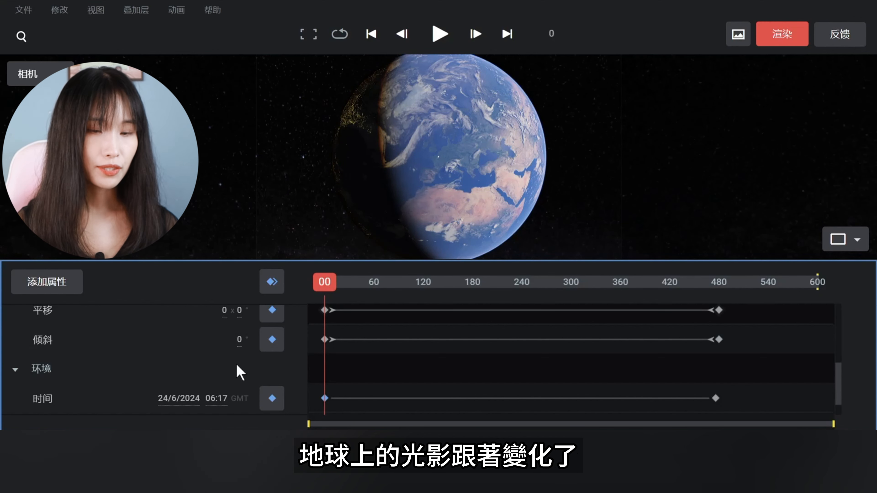
Change the environment time at frame 0 to 04:17 GMT.
left_click(211, 398)
type("04")
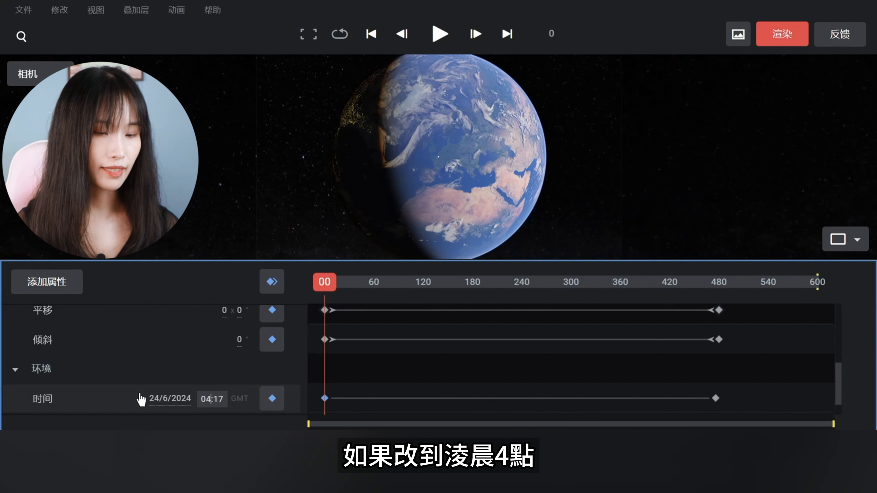
key("Return")
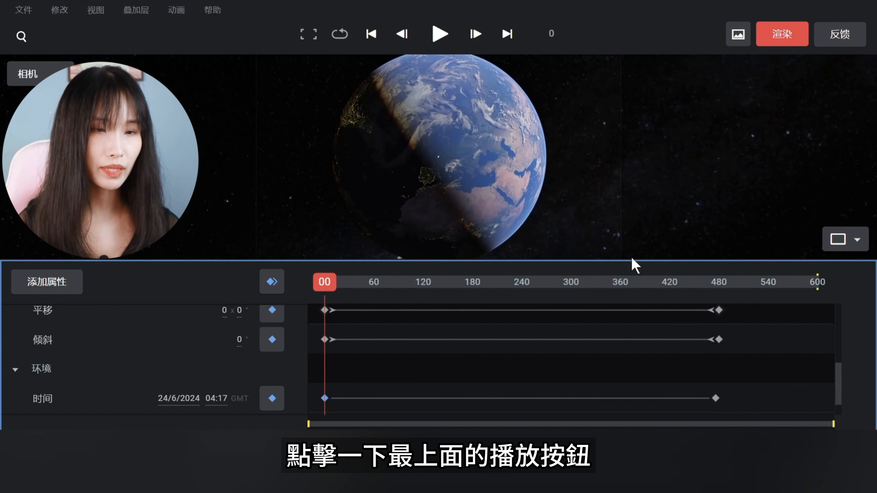
Play back the animation to check the changing light, pause it, and review the camera rotation and position attributes.
left_click(440, 34)
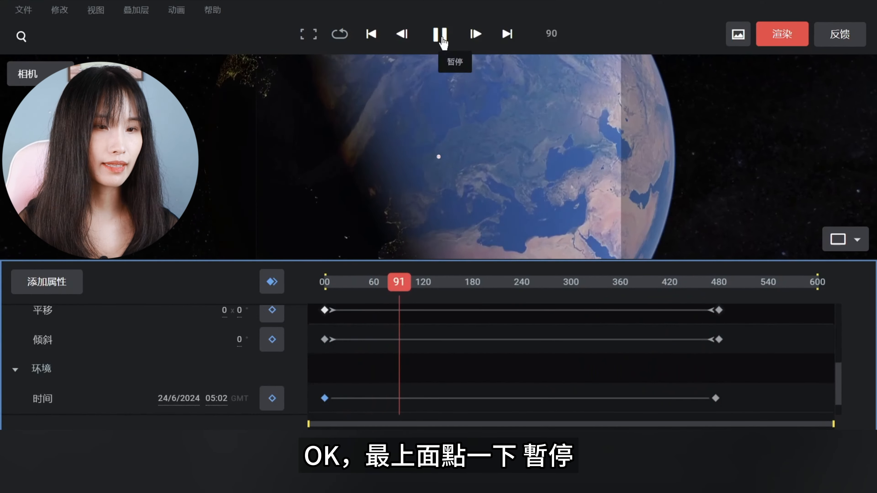
left_click(440, 35)
scroll(299, 387, "up", 2)
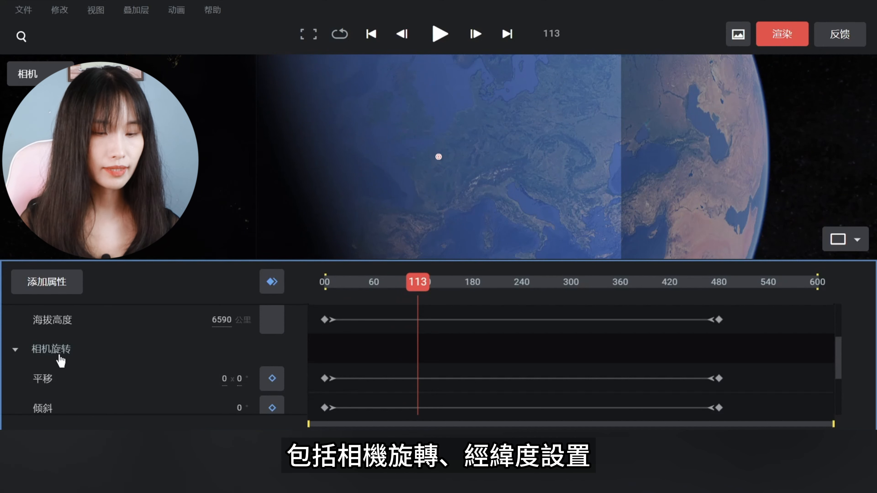
scroll(240, 347, "up", 2)
scroll(193, 373, "up", 1)
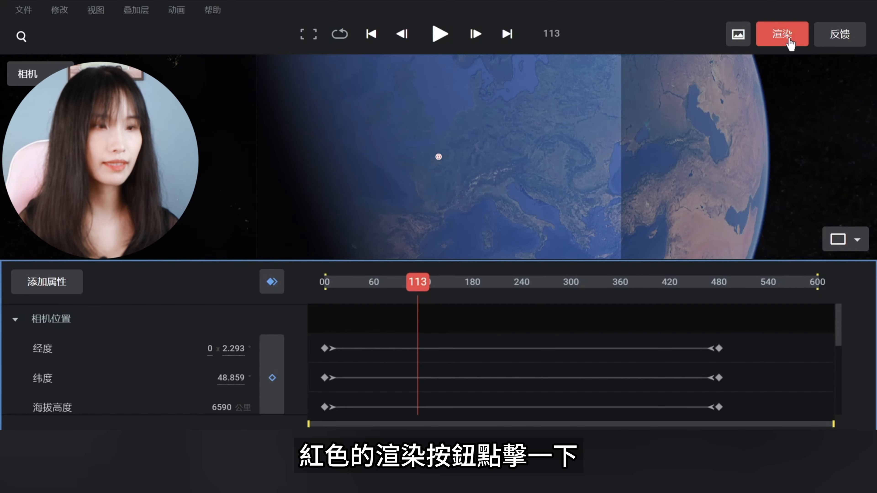
Open the render settings, name the render 埃菲尔铁塔（片段1）, and choose Video (.mp4) as the output format.
left_click(785, 38)
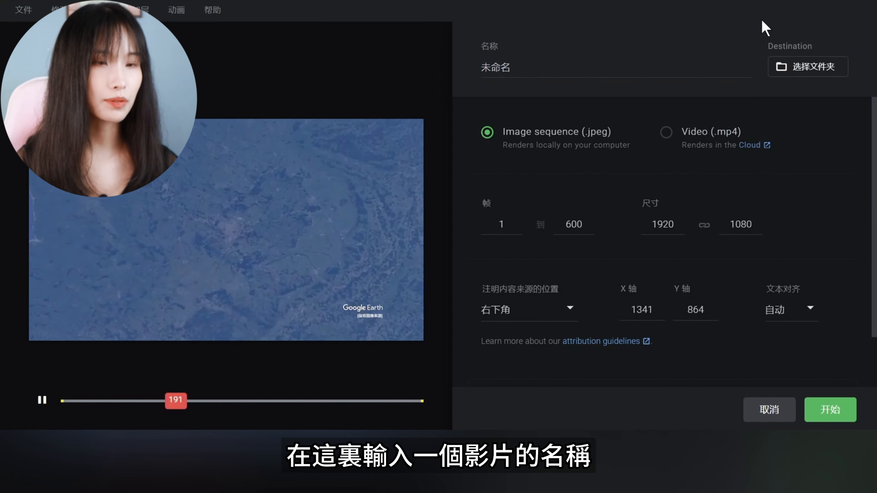
type("埃菲尔")
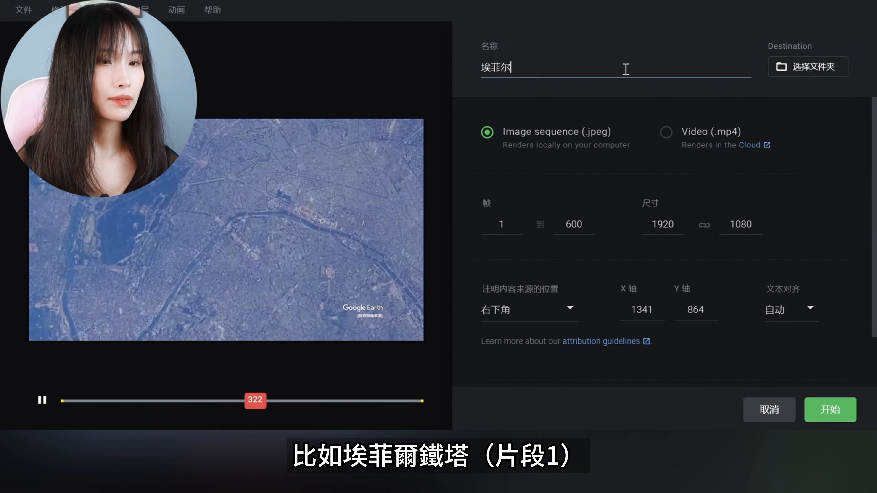
type("铁塔（片段1）")
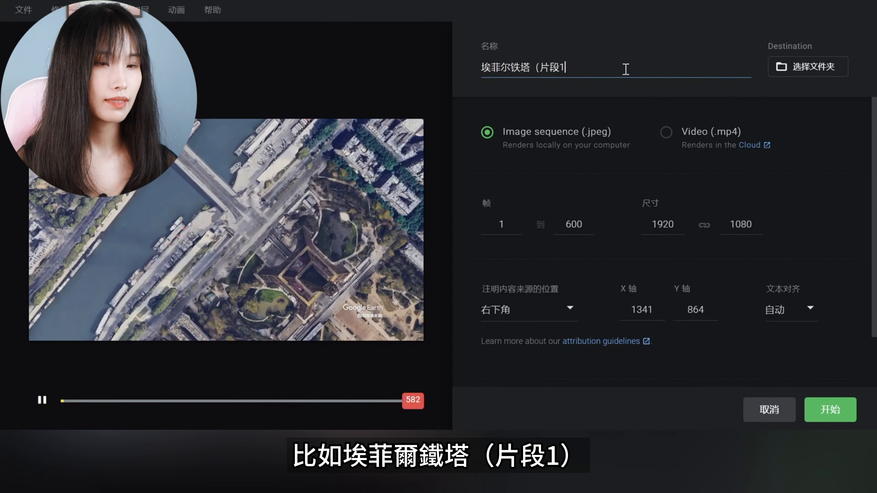
left_click(666, 133)
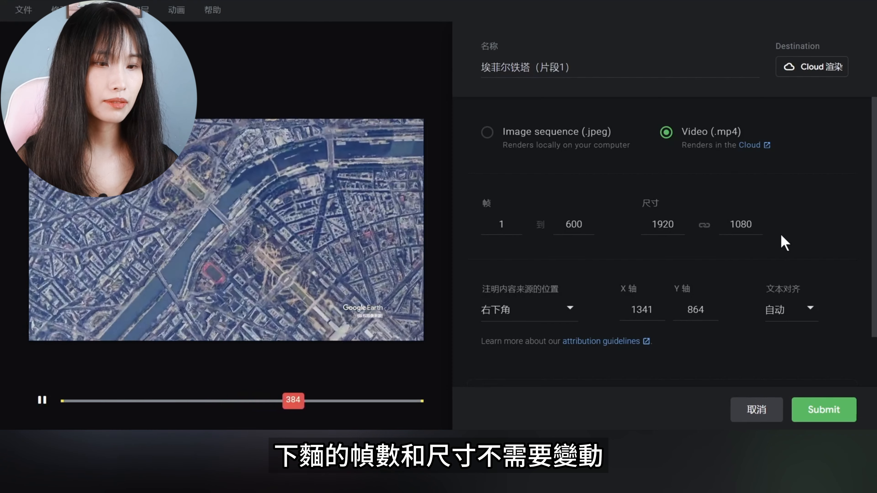
Set the attribution position to custom (自定义) and place the Google Earth logo in the frame's bottom-right corner at X 1500, Y 940.
left_click(571, 310)
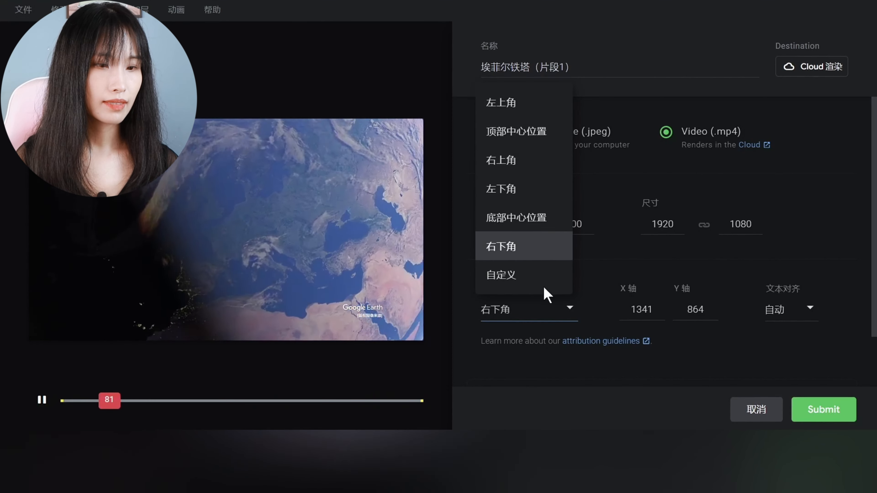
left_click(528, 278)
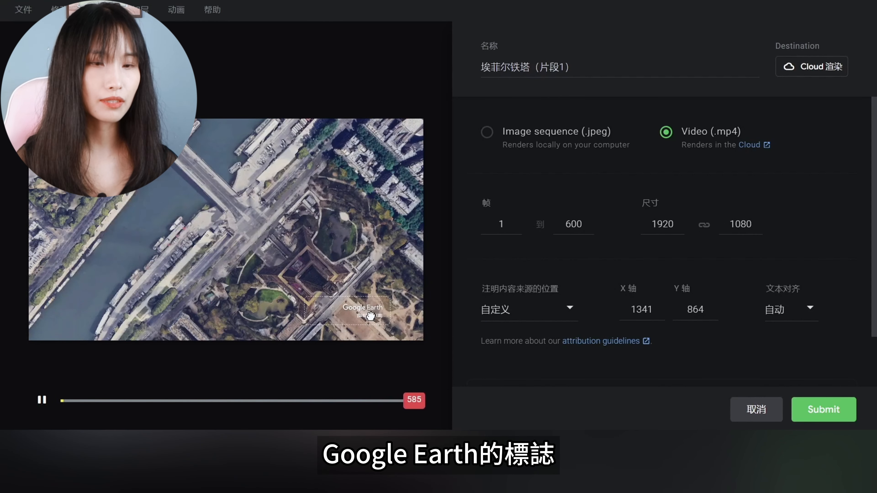
left_click_drag(370, 314, 386, 293)
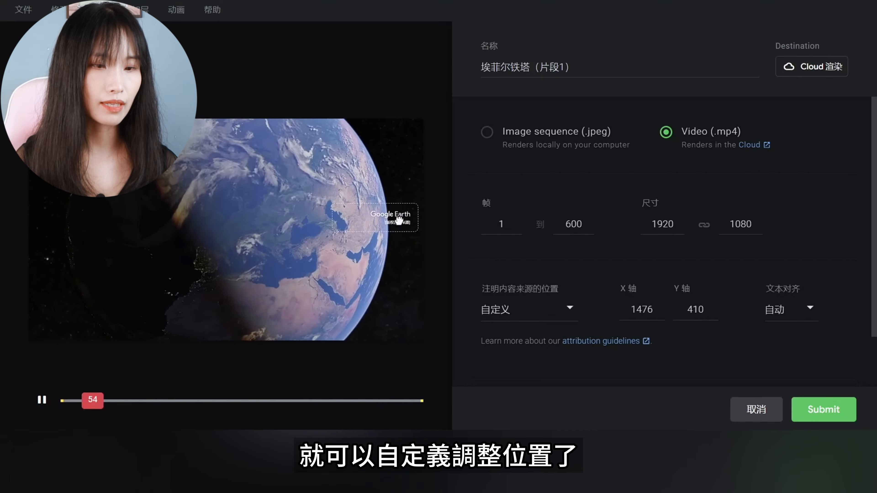
left_click_drag(399, 220, 442, 359)
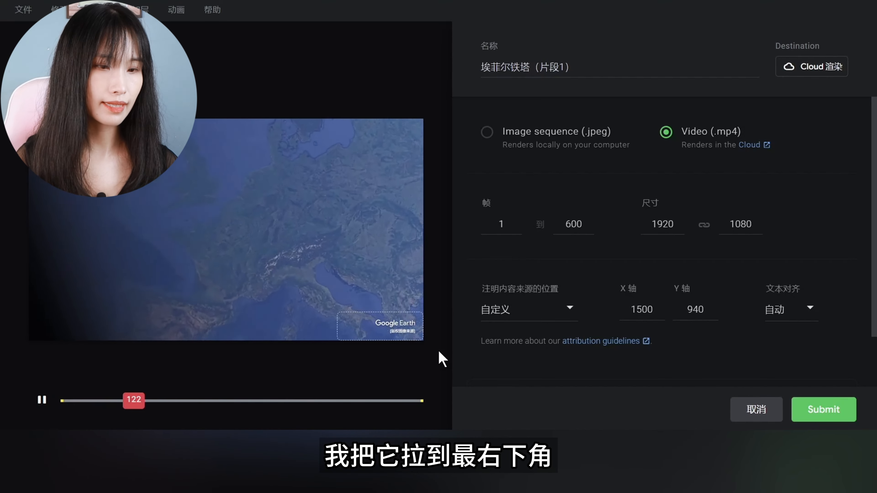
Check the advanced render options without altering them and submit the video to cloud rendering.
scroll(797, 354, "down", 3)
left_click(824, 338)
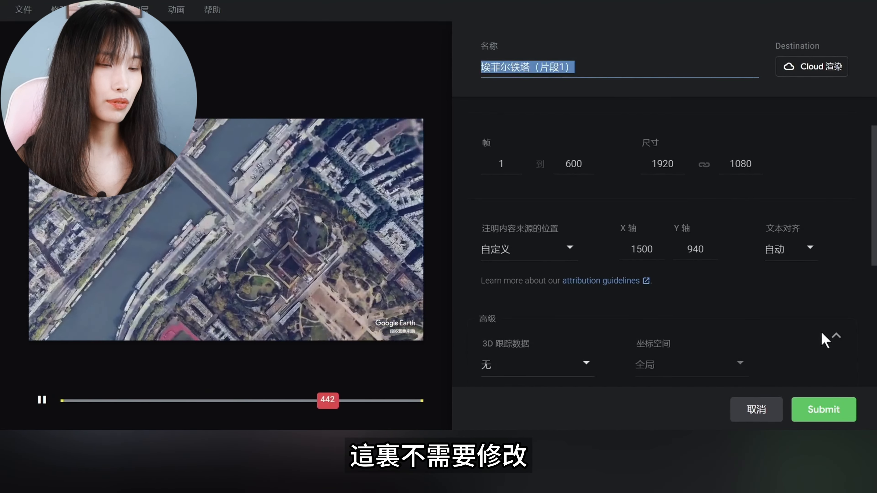
left_click(836, 337)
scroll(849, 363, "up", 2)
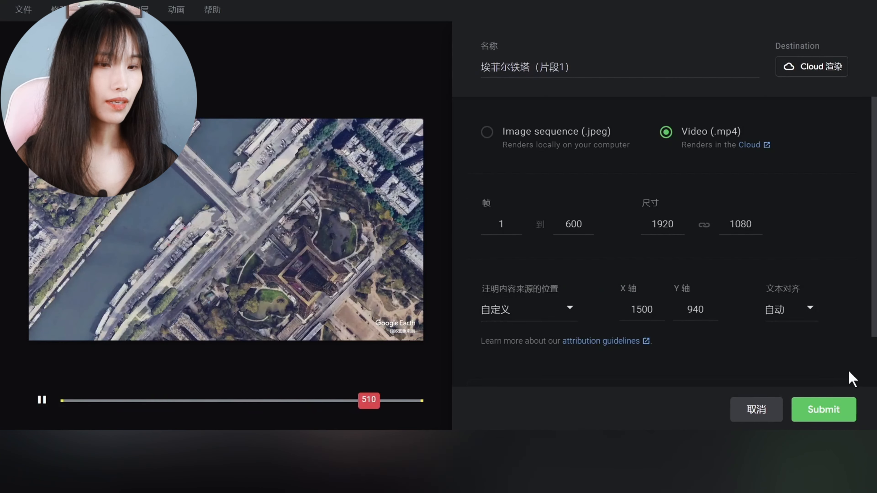
left_click(842, 417)
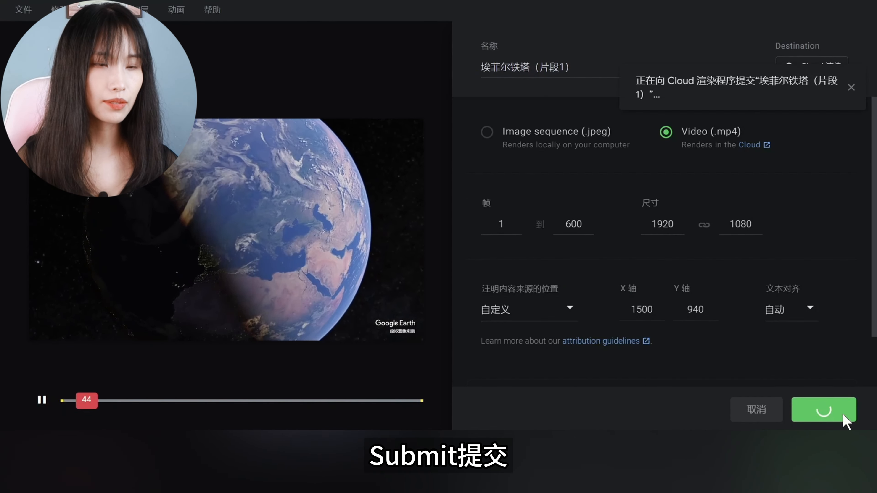
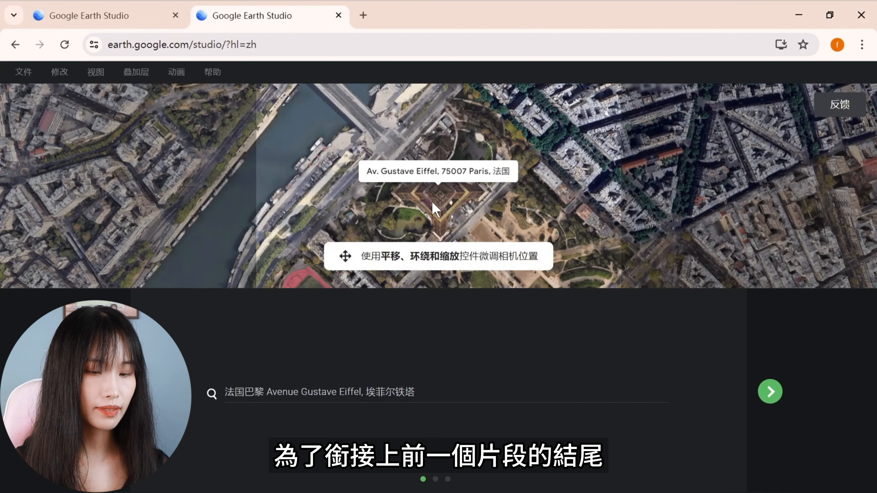
Shift the first point's view so the Eiffel Tower sits off-centre, and locate the second point at 埃菲尔铁塔.
left_click_drag(432, 201, 509, 239)
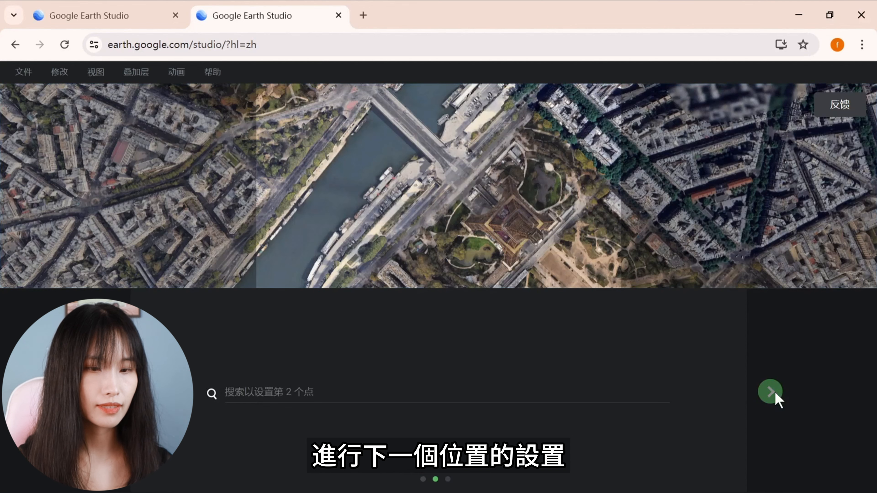
left_click(414, 387)
left_click(399, 416)
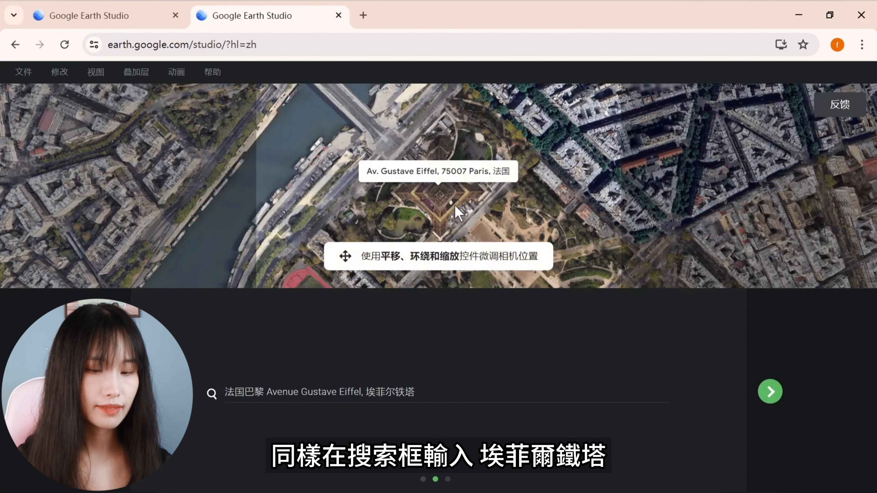
Frame the second point as a close aerial view of the tower's body and confirm it.
scroll(538, 229, "up", 5)
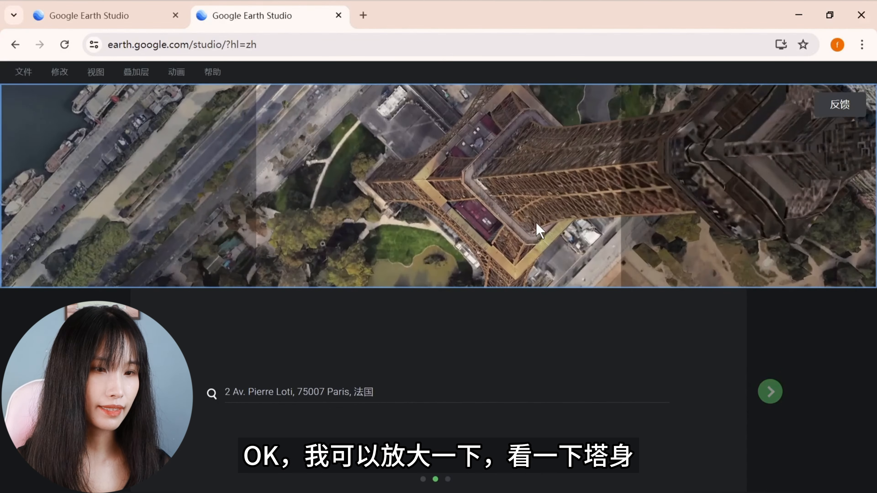
scroll(538, 229, "down", 3)
scroll(538, 228, "up", 3)
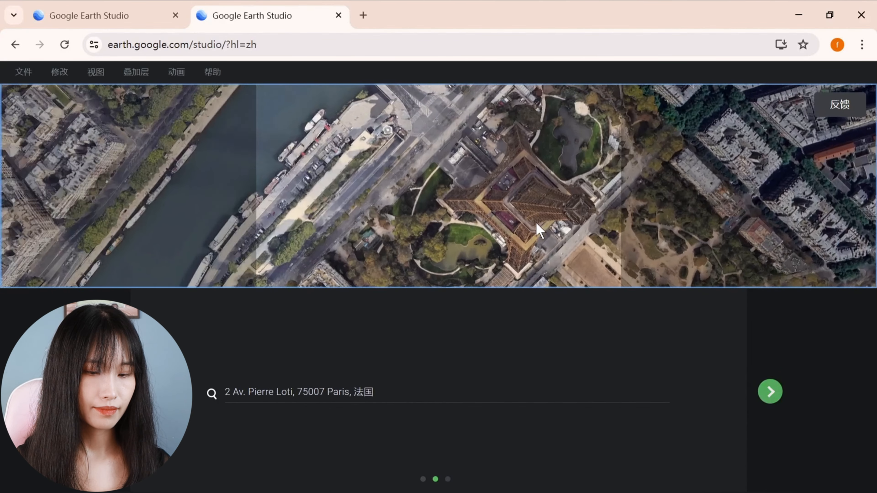
left_click_drag(538, 227, 501, 192)
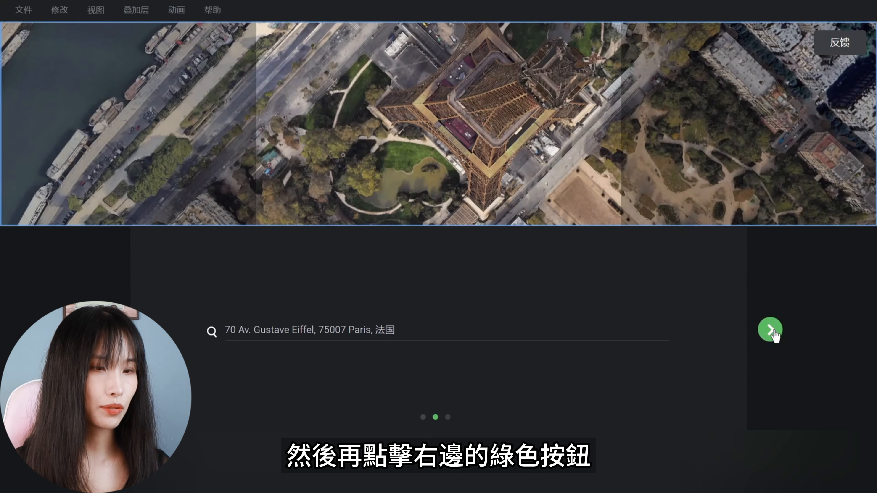
left_click(770, 330)
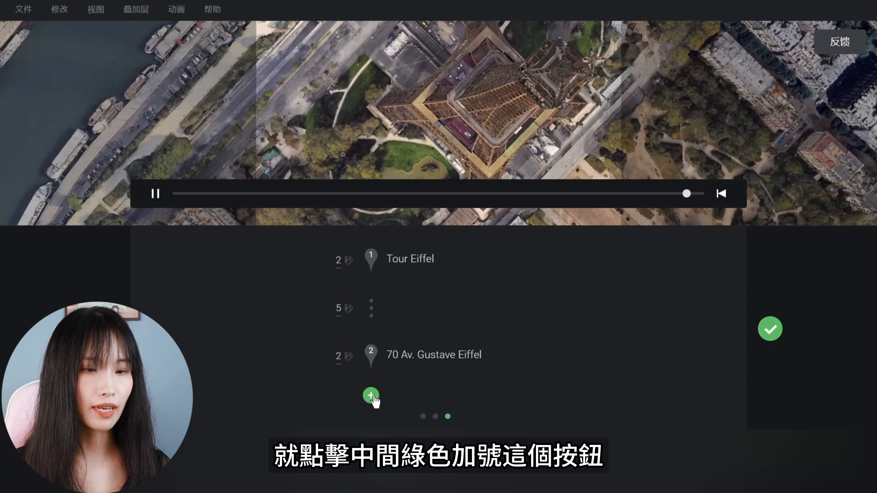
Add a third point at 埃菲尔铁塔, framed with the tower left of centre and the adjoining gardens in view.
left_click(371, 396)
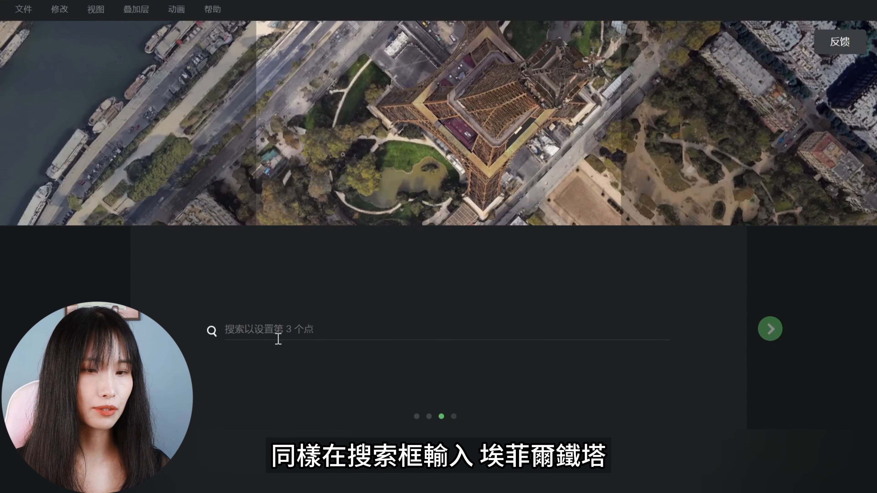
left_click(354, 357)
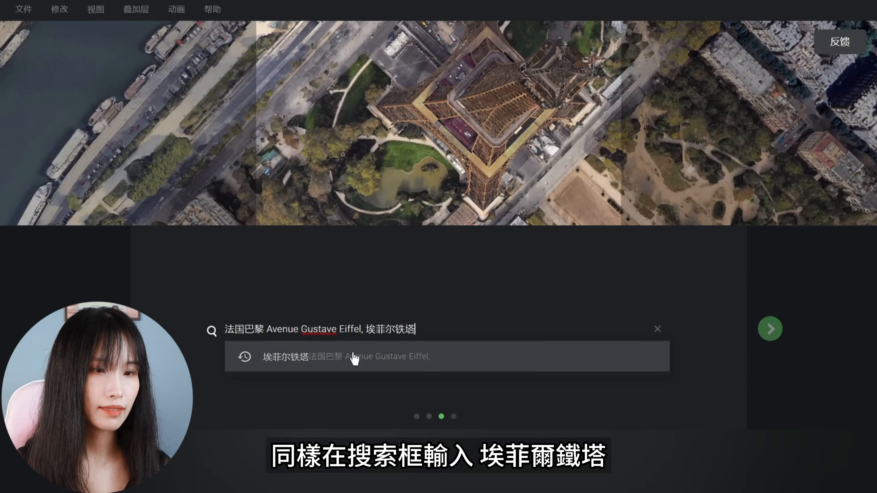
scroll(373, 153, "down", 5)
scroll(431, 156, "up", 3)
scroll(431, 156, "up", 3)
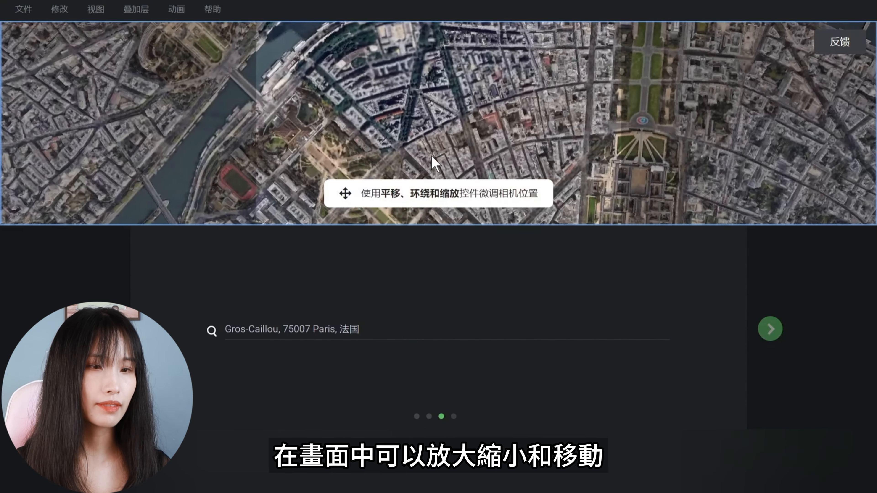
left_click_drag(393, 146, 477, 125)
scroll(408, 123, "up", 4)
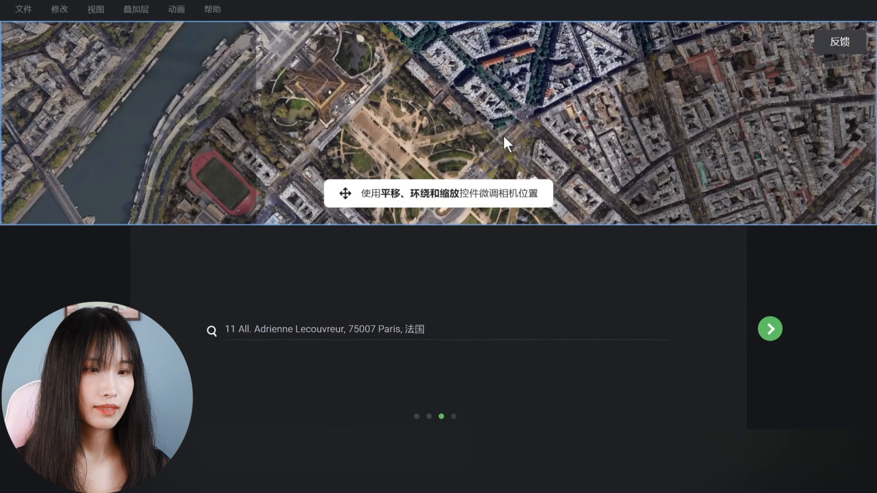
scroll(504, 137, "up", 5)
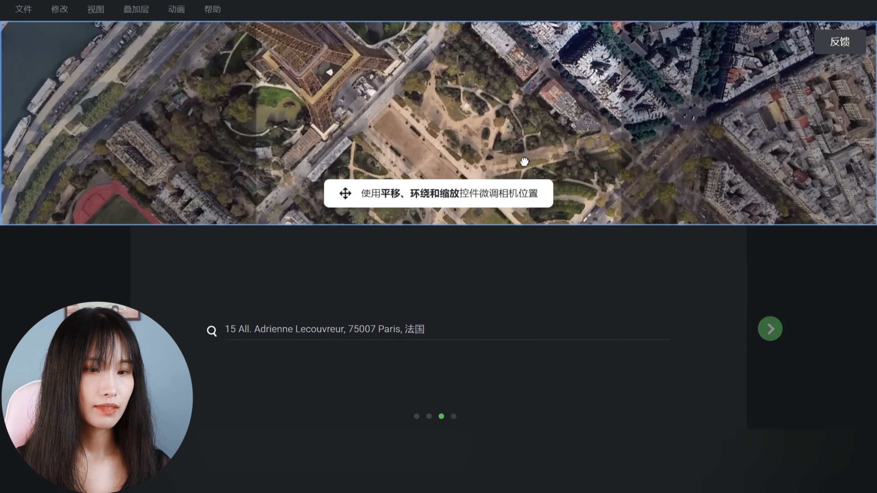
left_click_drag(524, 161, 536, 176)
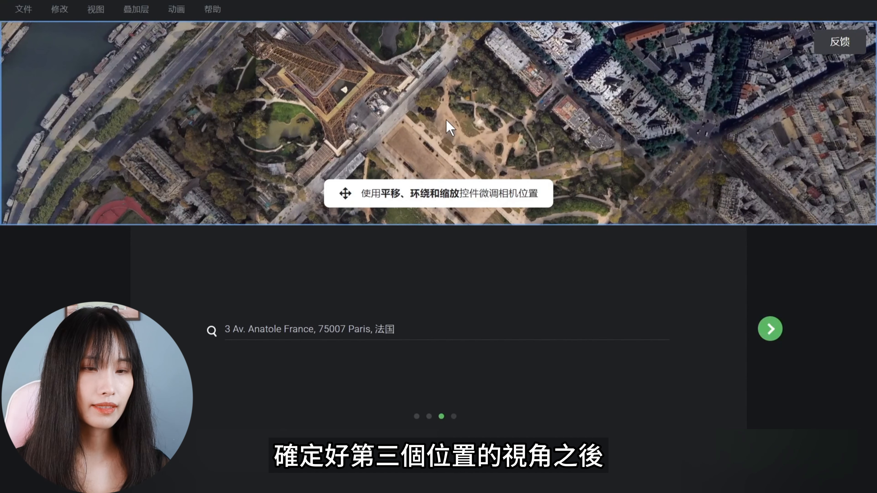
left_click(770, 330)
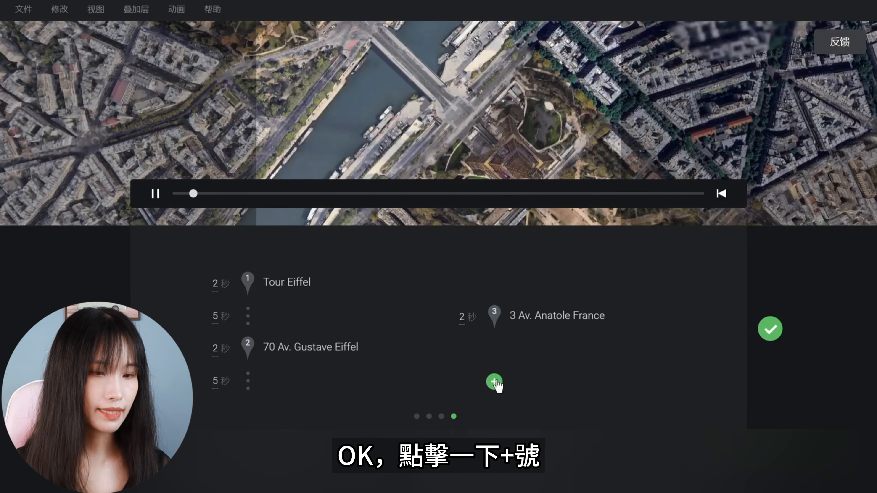
Add a fourth point at 埃菲尔铁塔, framed close on the tower with the pond beside it, and finish the project setup.
left_click(494, 382)
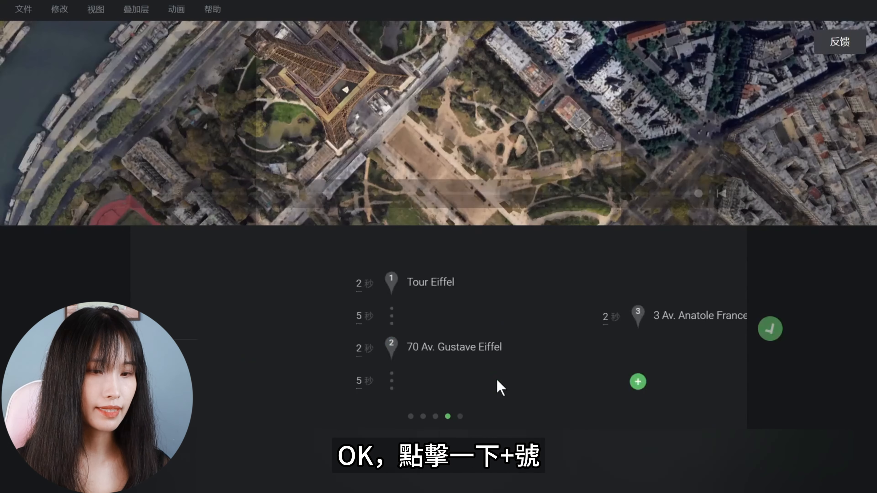
left_click(430, 329)
left_click(415, 357)
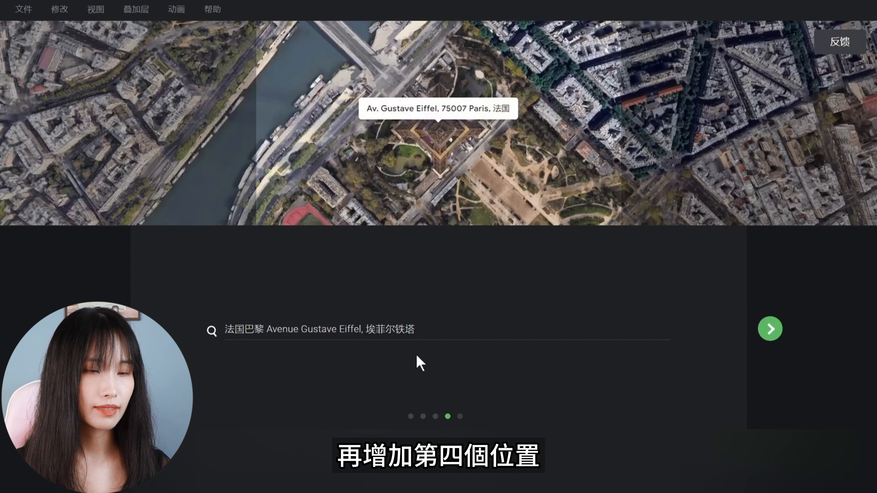
left_click_drag(494, 138, 506, 155)
scroll(485, 180, "up", 5)
left_click_drag(453, 168, 489, 180)
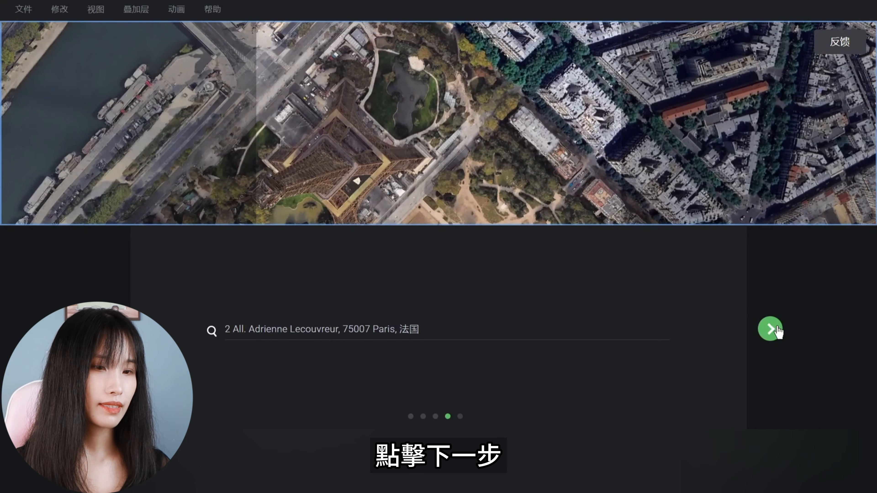
left_click(770, 329)
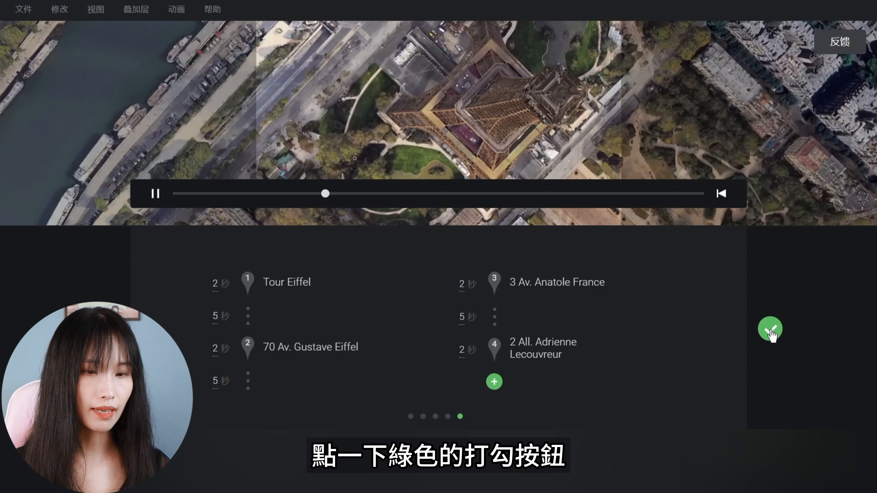
left_click(777, 330)
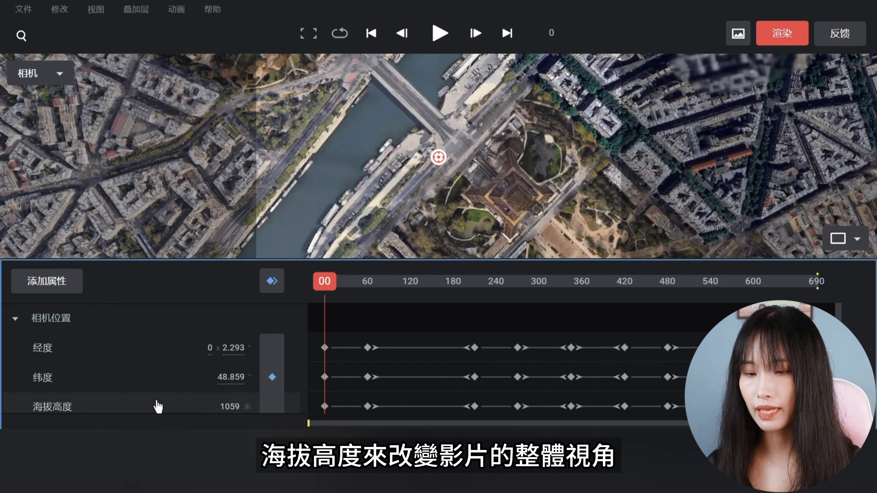
Try moving the camera at frame 0 by changing its longitude to 2.39, and return it to about 2.29.
left_click_drag(233, 350, 272, 350)
left_click(231, 350)
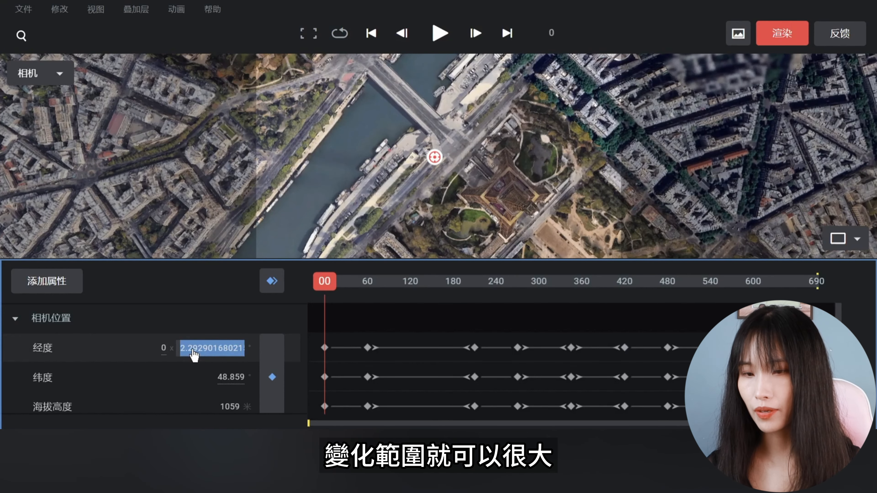
key("BackSpace")
type("3")
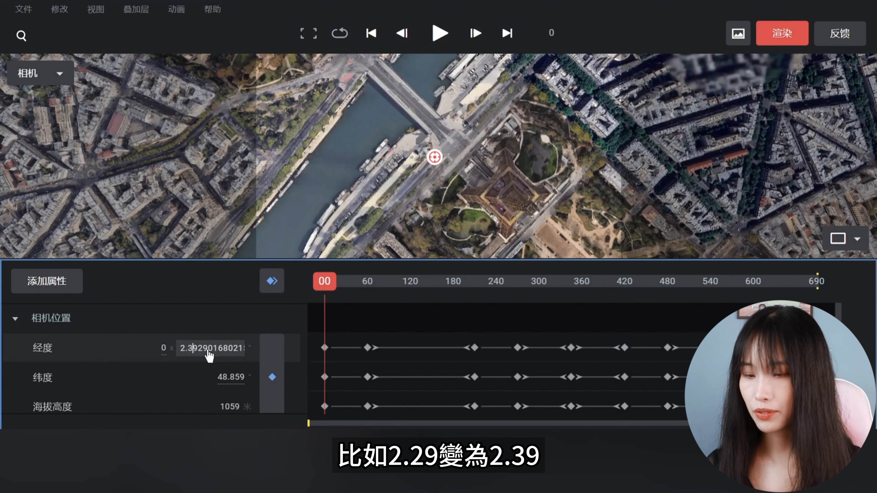
key("Return")
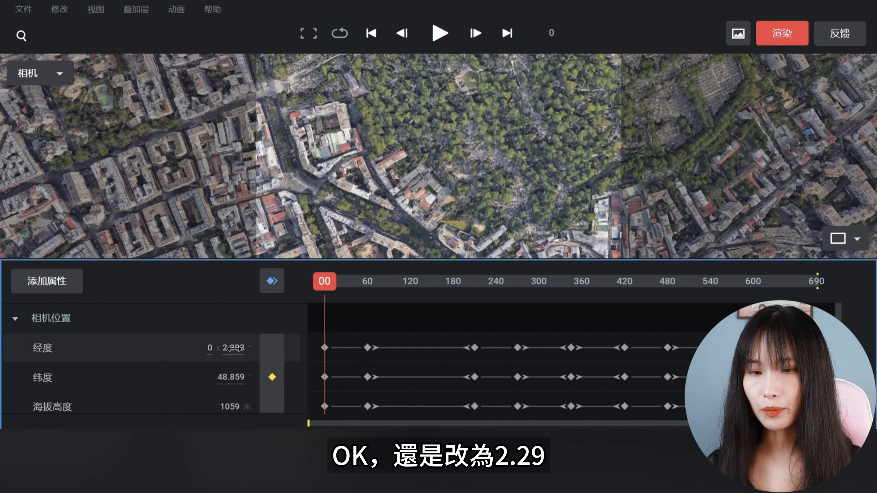
left_click(193, 348)
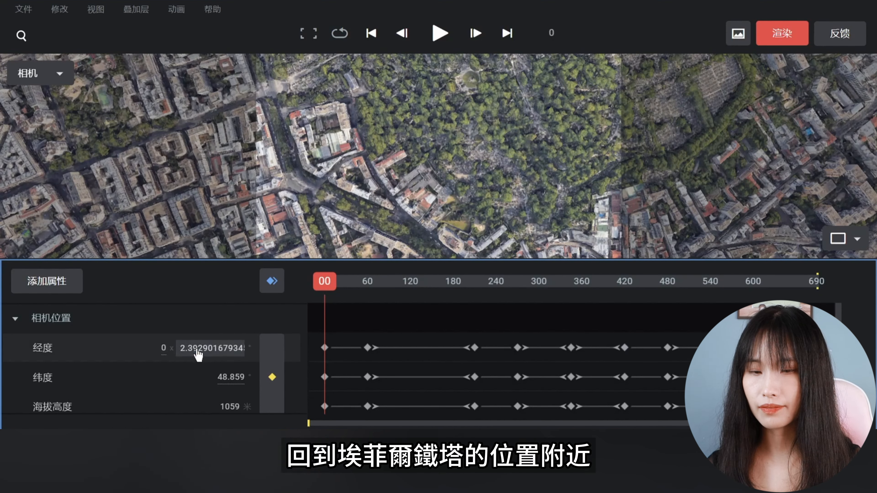
key("Return")
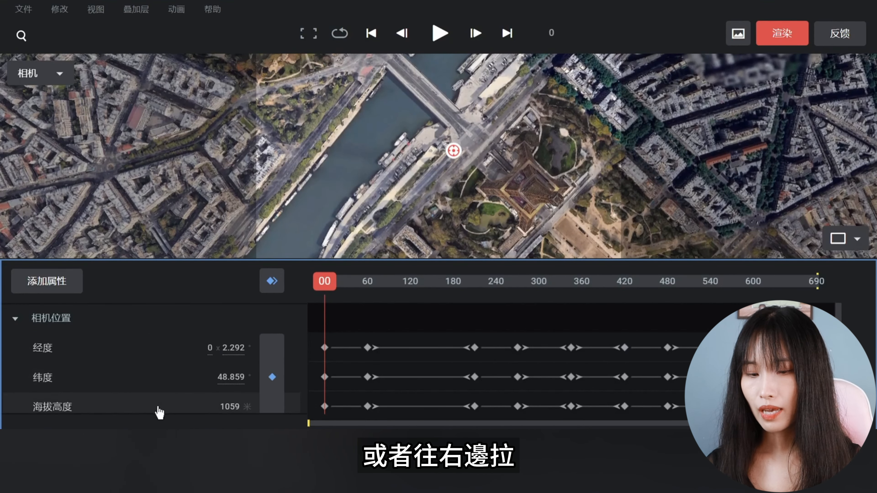
Lower the camera's altitude at frame 0 to about 965 m.
left_click_drag(229, 407, 207, 407)
scroll(291, 359, "down", 2)
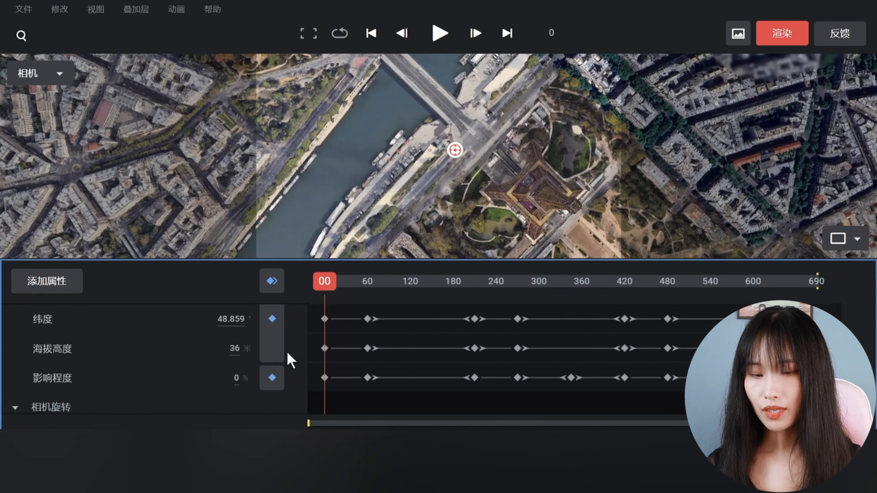
Set the camera rotation's pan to 0.5° at frame 0 and to 12.1° at frame 300.
scroll(291, 359, "down", 2)
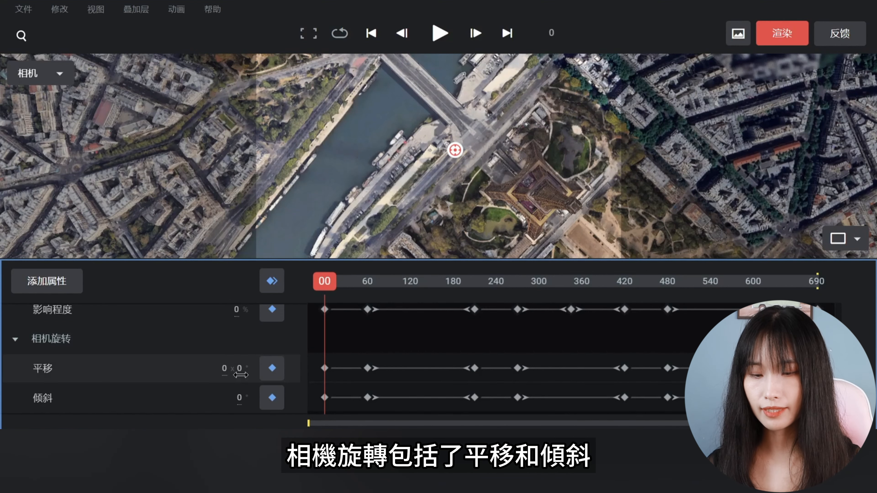
mouse_move(242, 375)
left_mouse_down()
mouse_move(186, 374)
mouse_move(238, 367)
left_mouse_up()
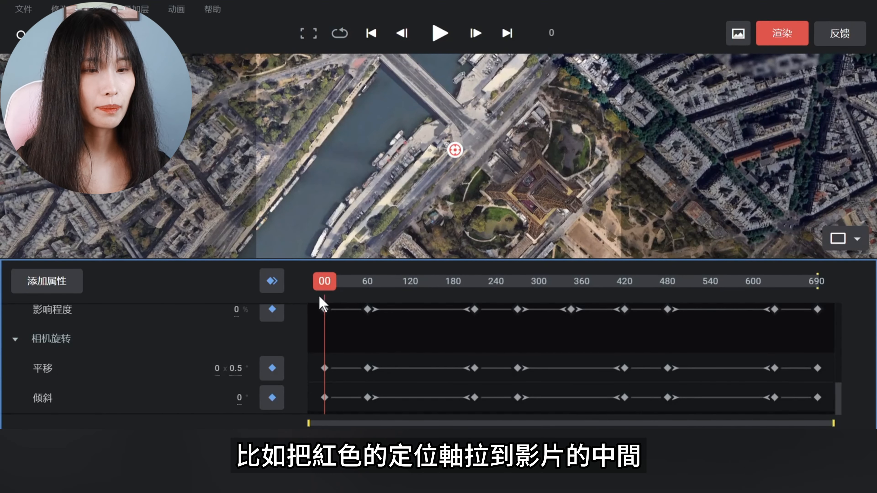
left_click(537, 285)
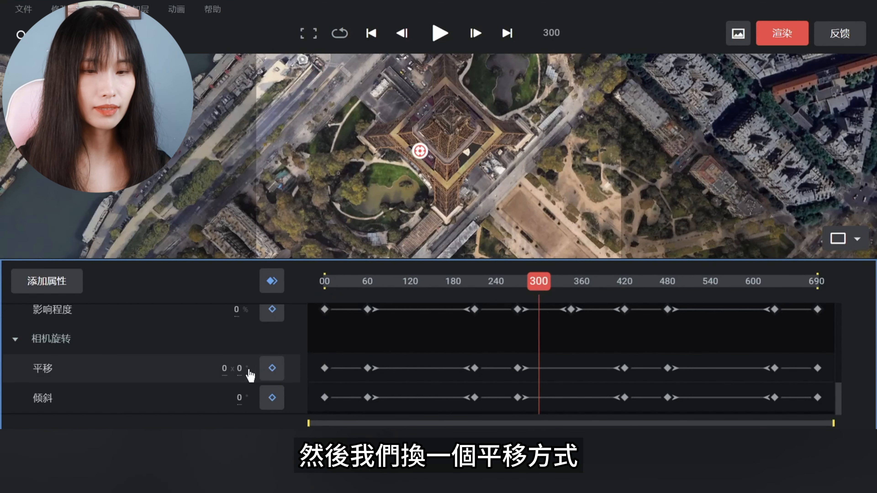
left_click_drag(242, 368, 325, 368)
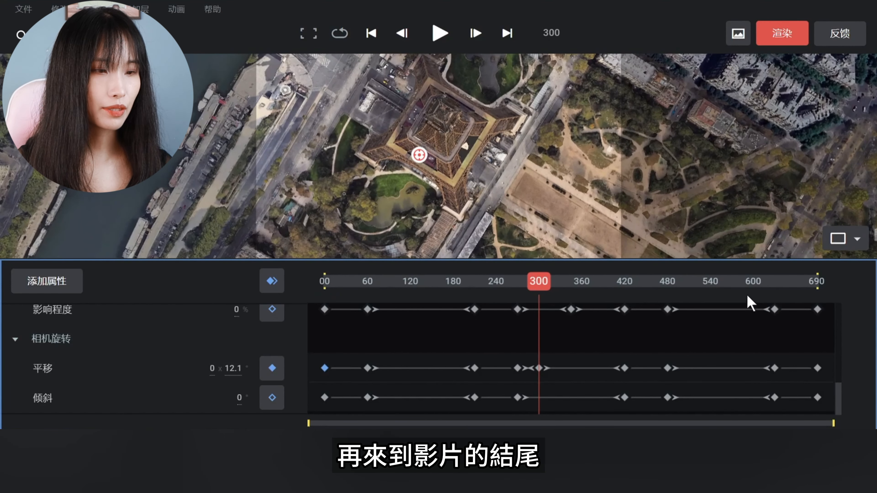
At frame 599, set the camera rotation's pan to 10.2° and its tilt to 13°.
left_click(755, 296)
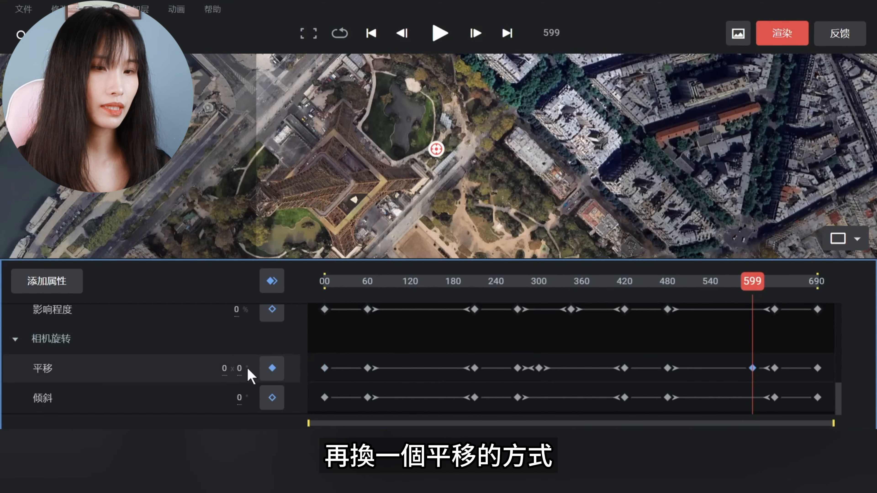
left_click_drag(248, 369, 309, 370)
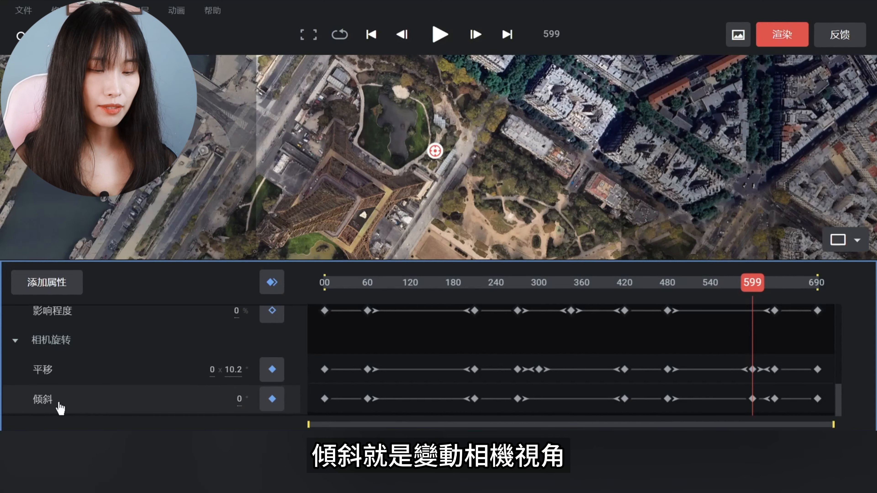
left_click_drag(241, 398, 330, 400)
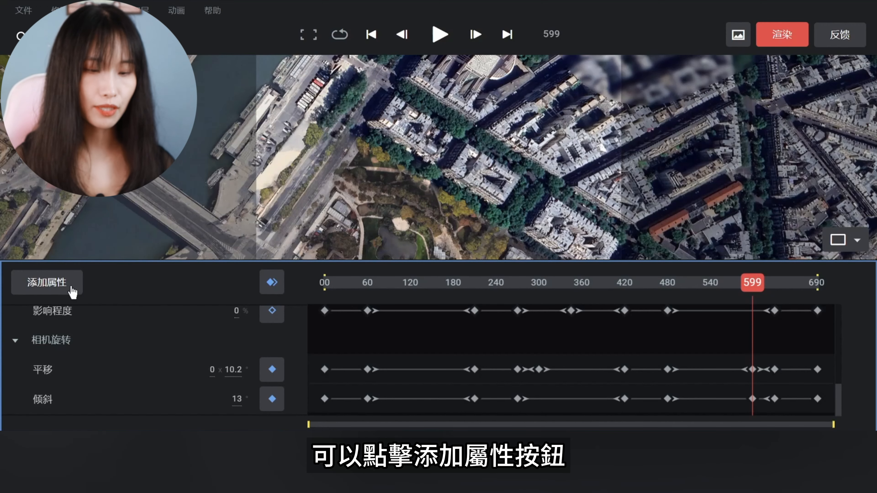
Add the field-of-view property (视野范围) to the project and set it to 54.42°.
left_click(68, 291)
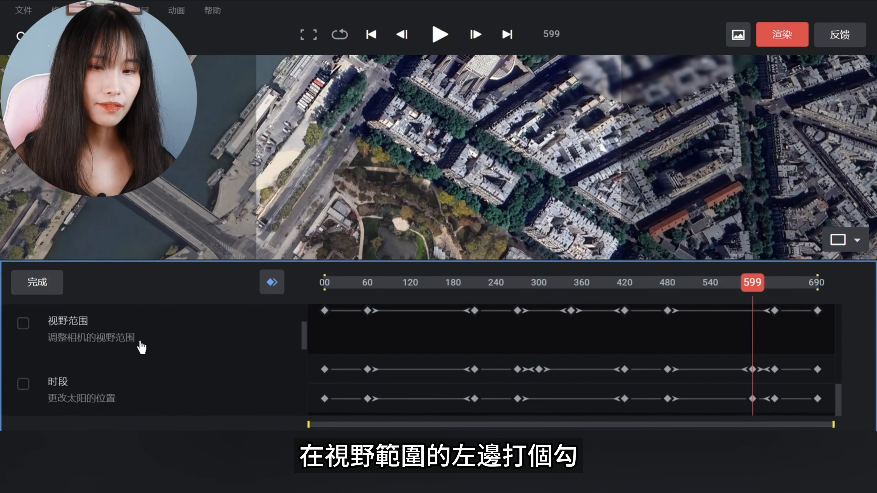
left_click(23, 326)
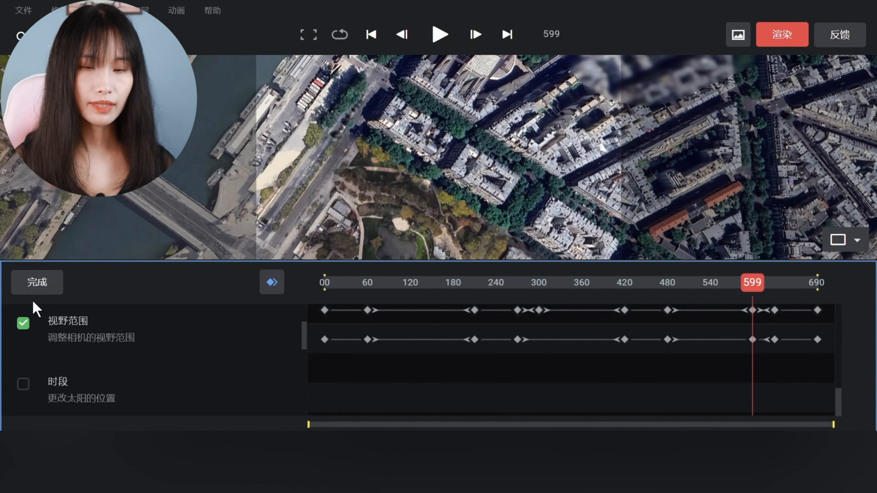
left_click(38, 284)
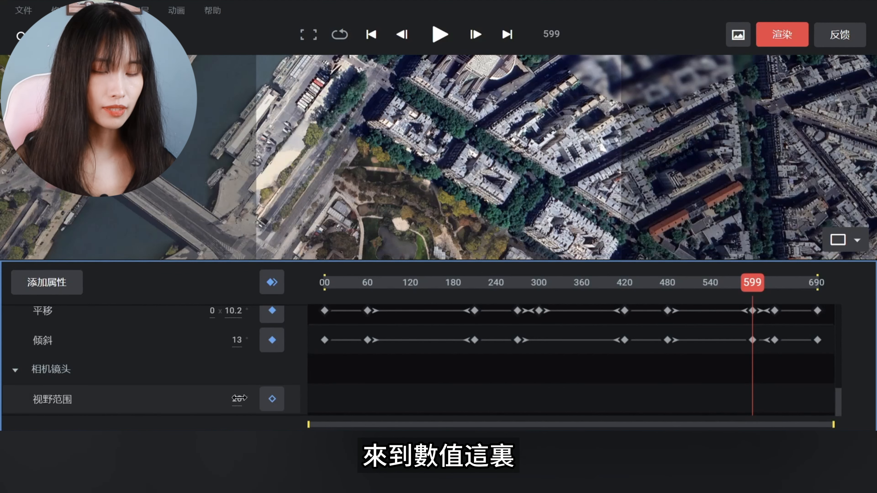
left_click_drag(239, 398, 729, 396)
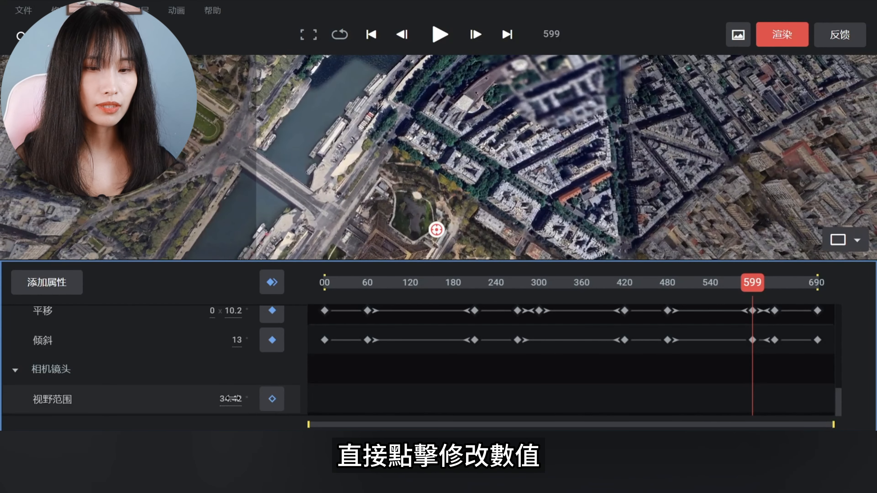
left_click(225, 403)
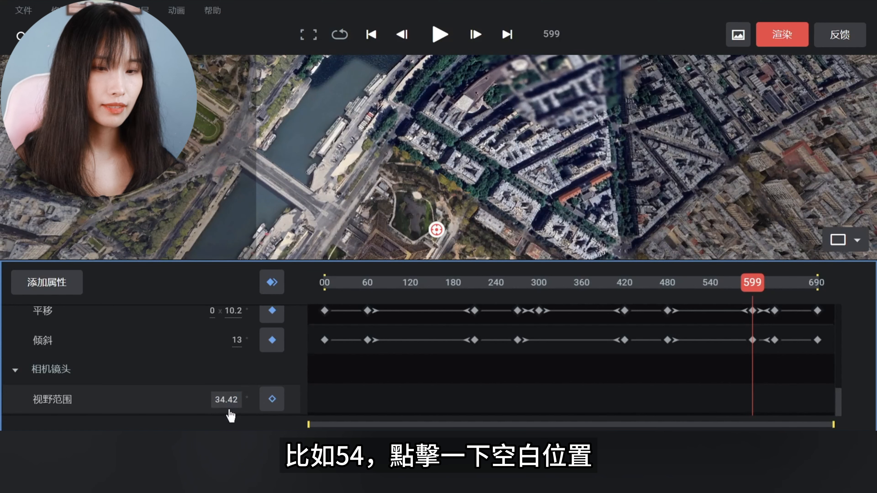
left_click(248, 378)
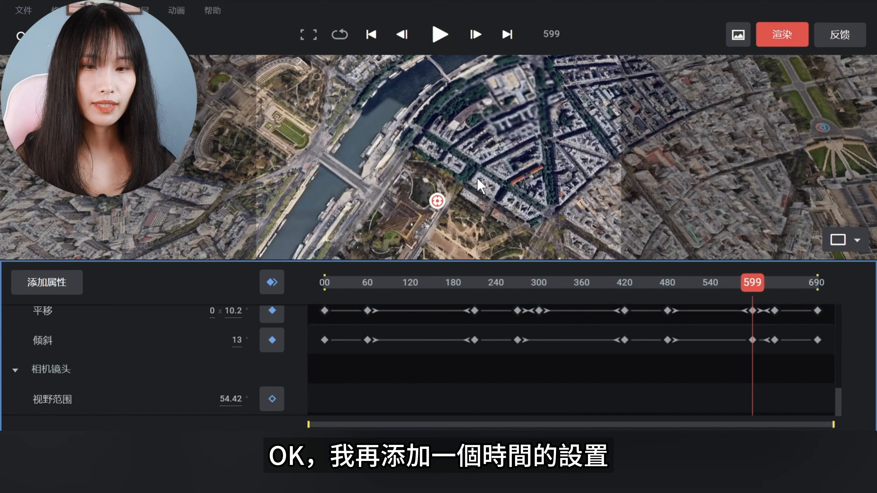
Add the time-of-day property (时段) and set the time to 18:37.
left_click(68, 284)
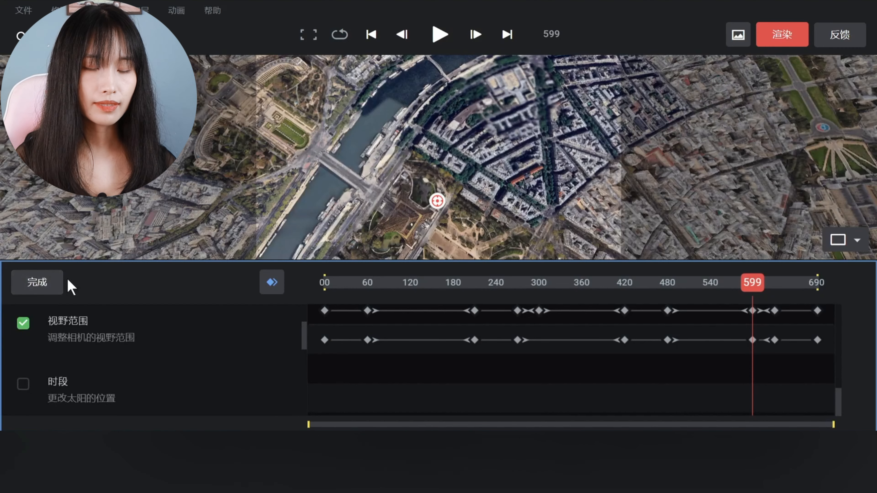
left_click(29, 387)
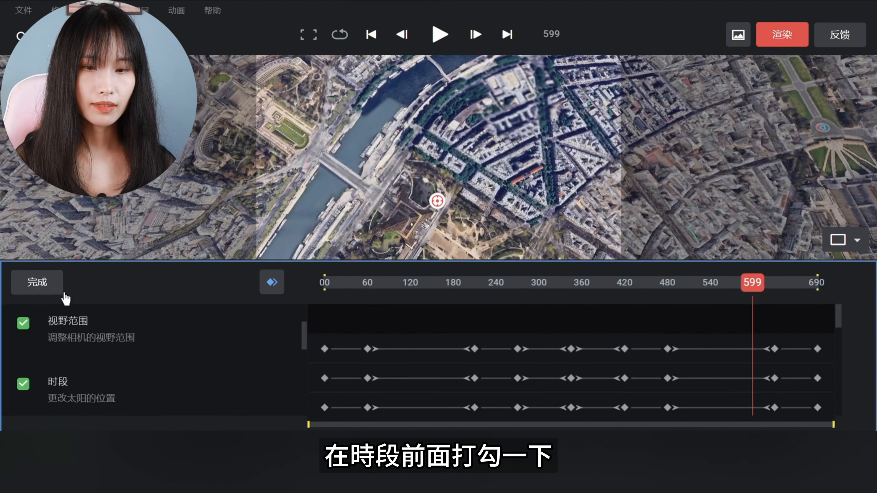
left_click(46, 285)
scroll(146, 384, "down", 2)
scroll(145, 384, "down", 3)
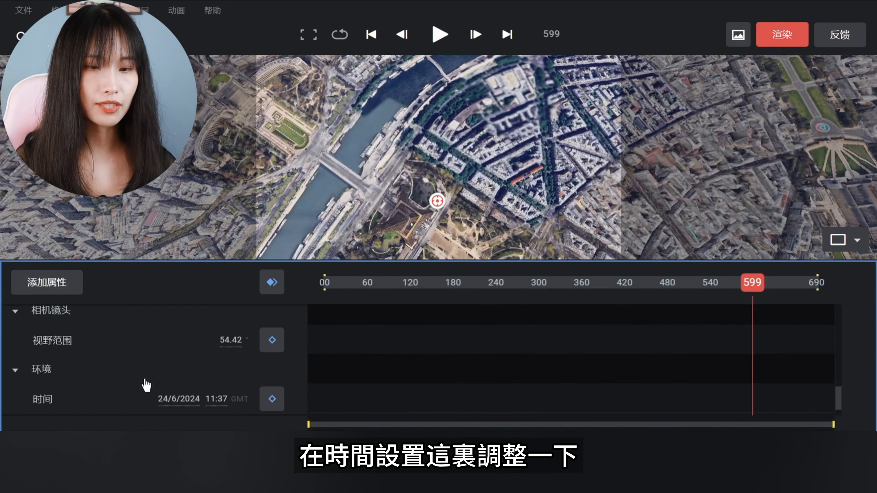
left_click(214, 402)
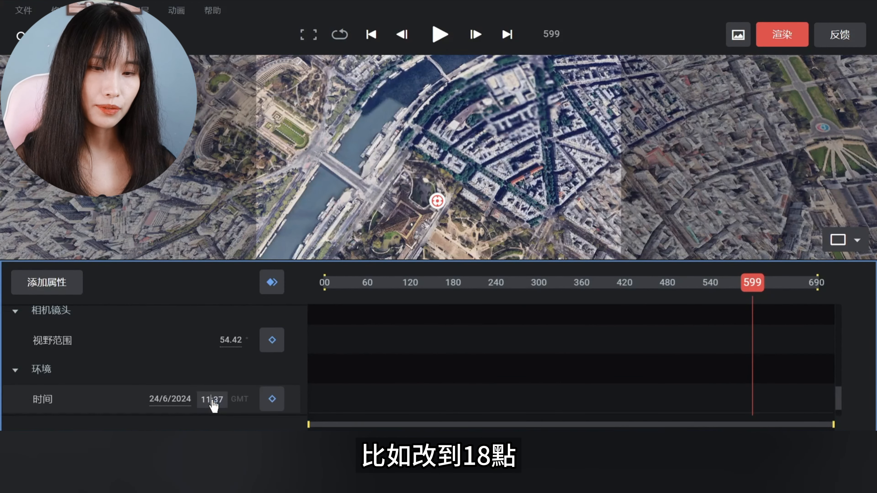
key("Return")
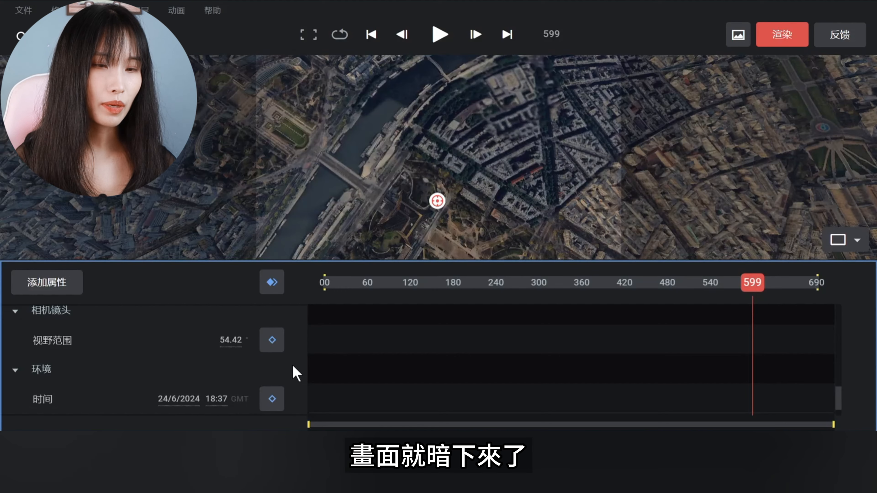
Set the environment time to 09:37 for daylight.
left_click(213, 402)
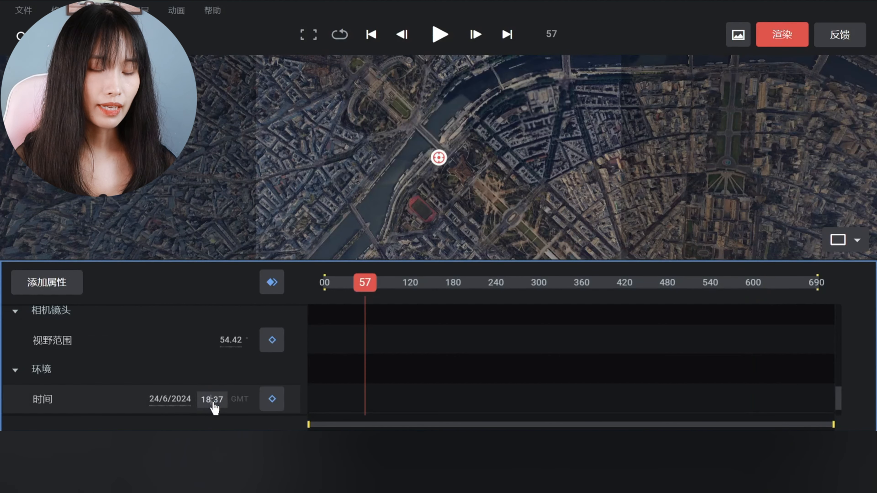
key("BackSpace")
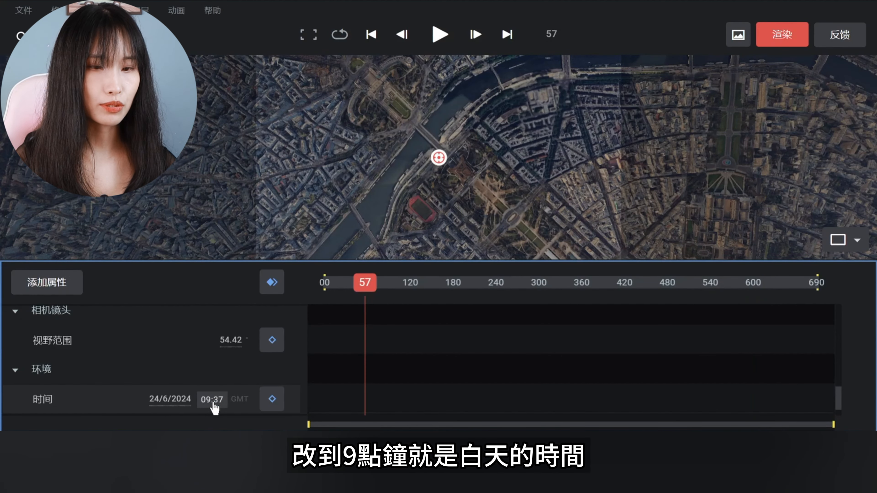
key("Return")
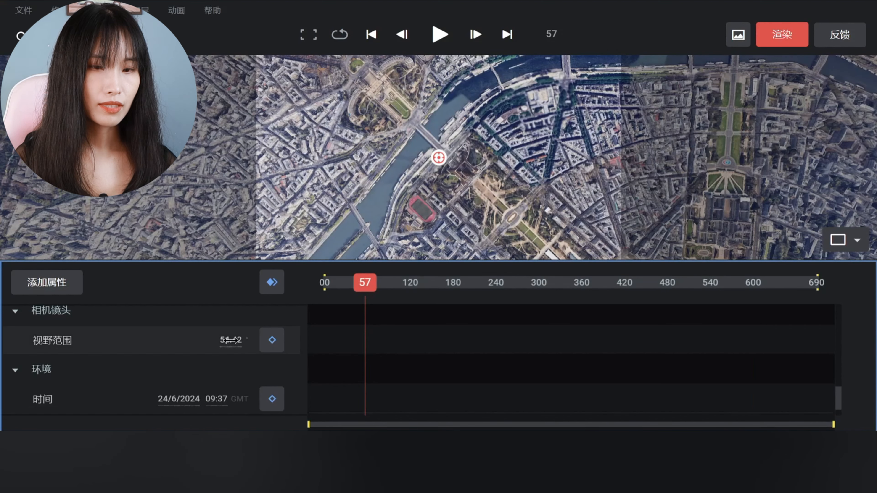
Reduce the camera's field of view so the area around the tower fills more of the frame.
left_click_drag(231, 340, 175, 344)
left_click(190, 346)
type("32.9")
key("Return")
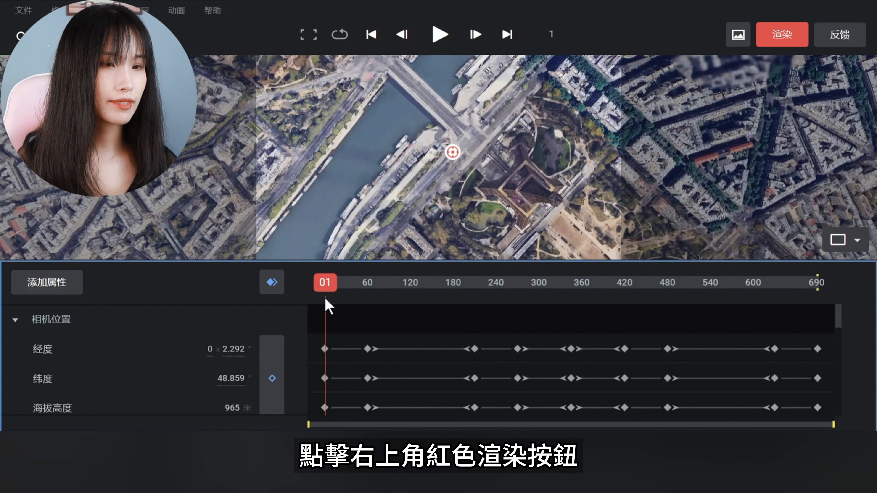
Open the render settings and name the render 埃菲尔铁塔（片段2）.
left_click(780, 35)
type("aifeiertieta")
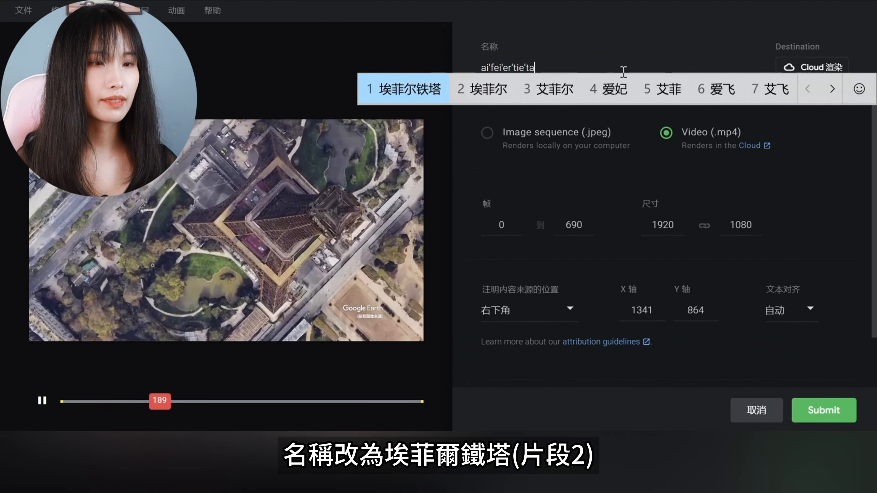
key("space")
type("(pianduan")
key("space")
type("2)")
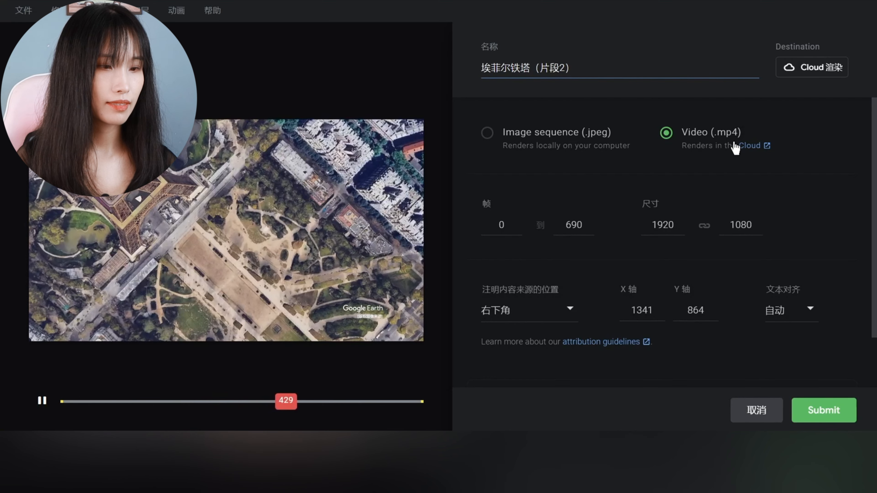
Place the attribution at a custom position (自定义) of X 1500, Y 940, and submit the render.
left_click(564, 318)
left_click(530, 277)
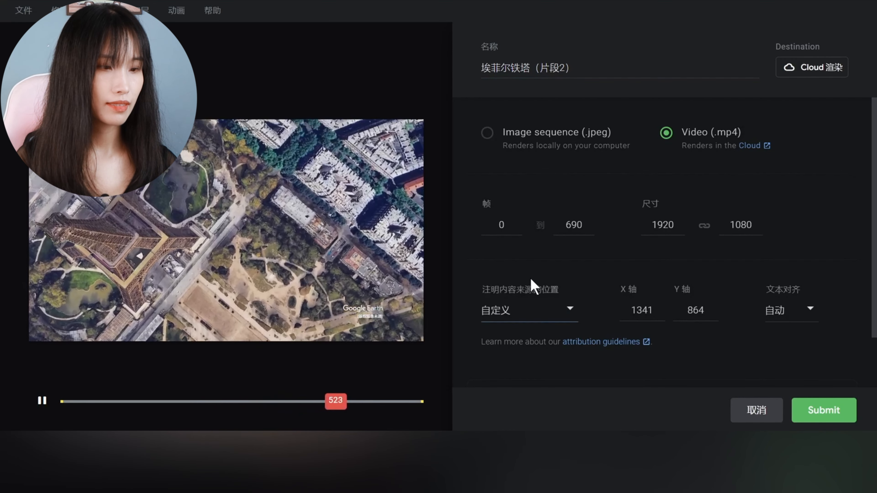
left_click_drag(358, 310, 393, 326)
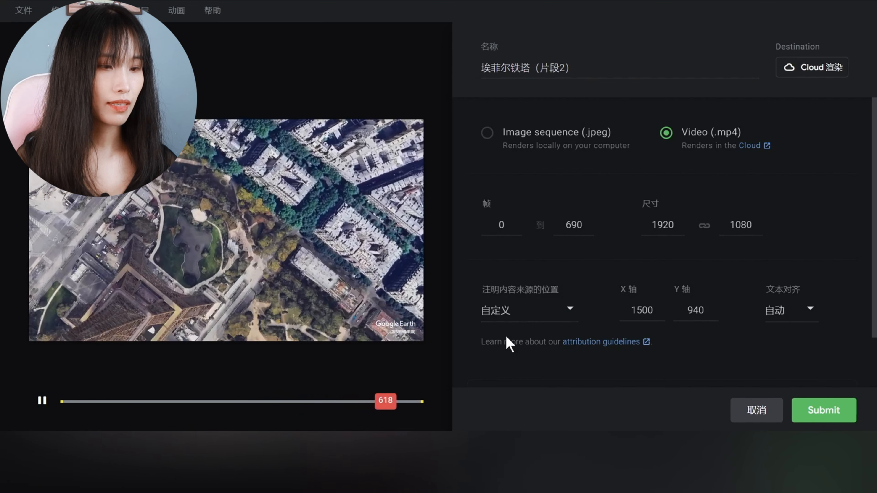
left_click(710, 341)
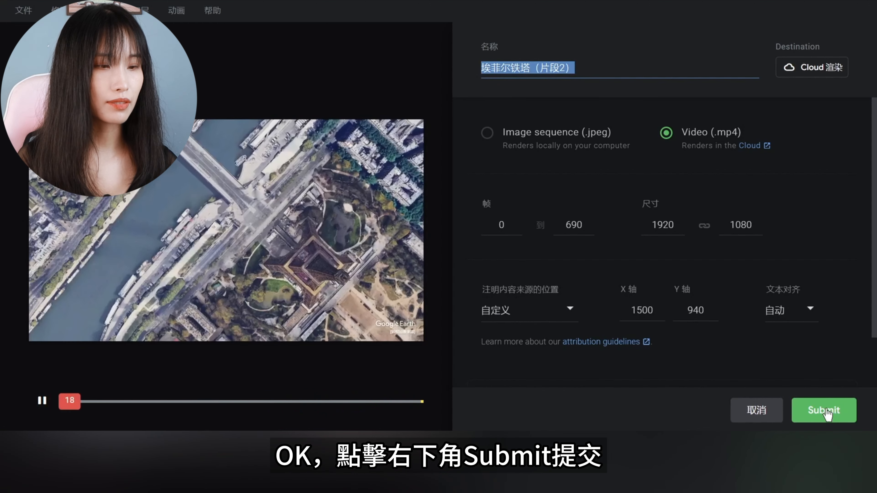
left_click(824, 411)
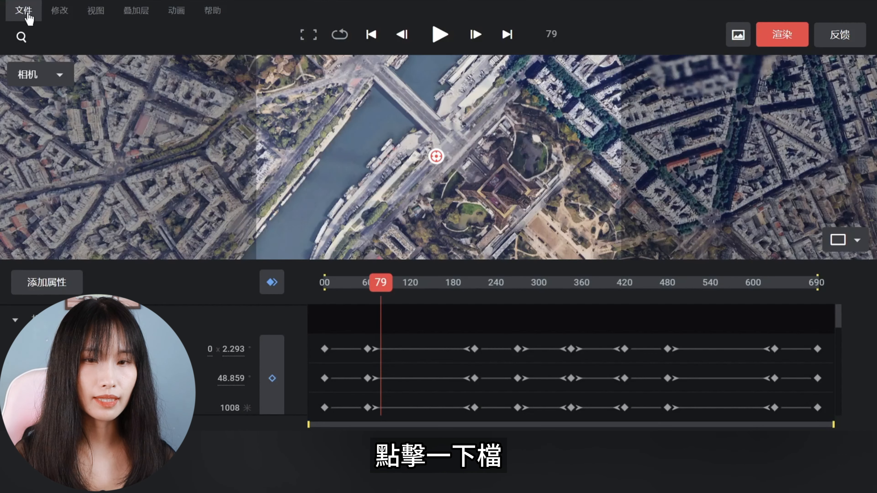
Create a new project from the orbit (环绕) quick-start template.
left_click(24, 12)
mouse_move(82, 51)
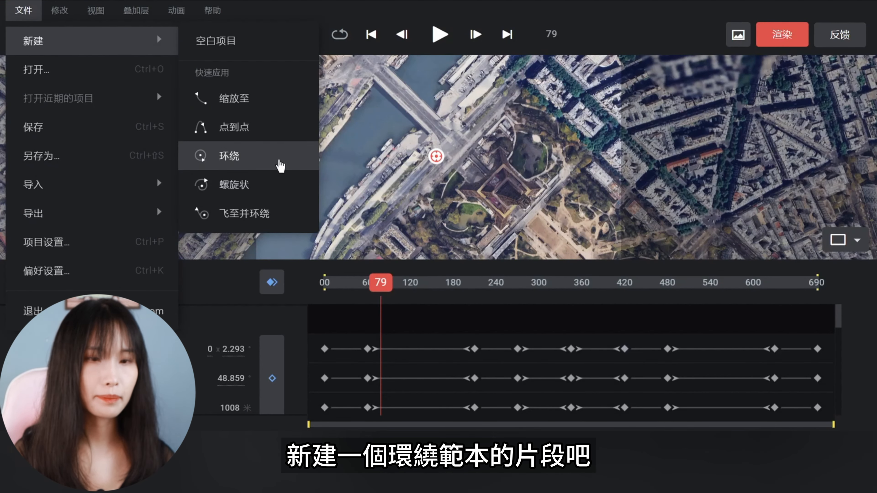
left_click(281, 164)
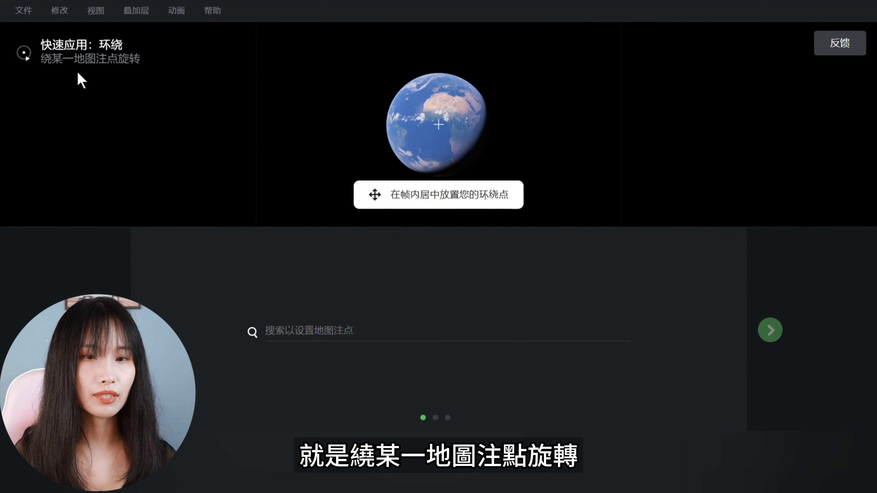
Set the orbit point to 埃菲尔铁塔, shift the map so the tower sits near the middle, and continue to the orbit settings.
left_click(389, 332)
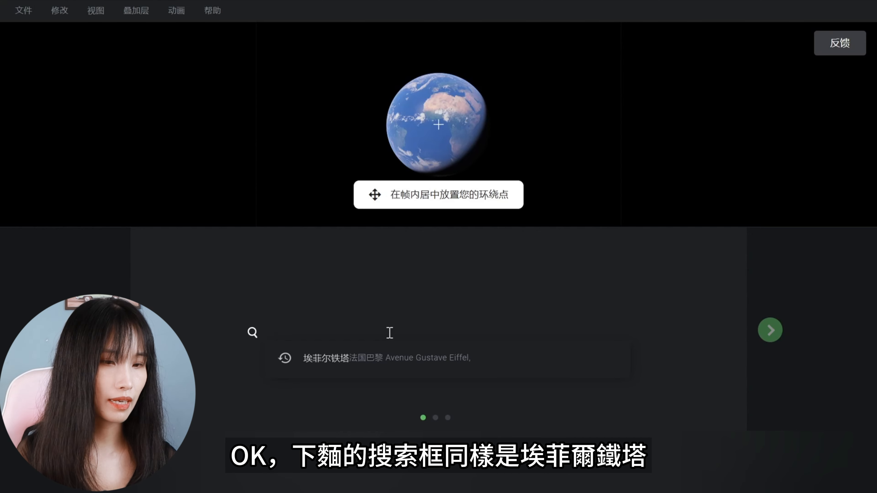
left_click(400, 357)
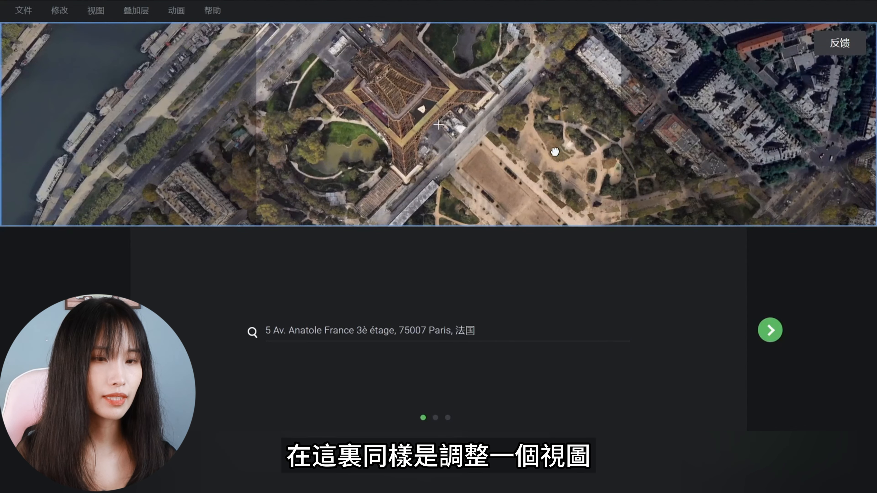
left_click_drag(556, 153, 543, 187)
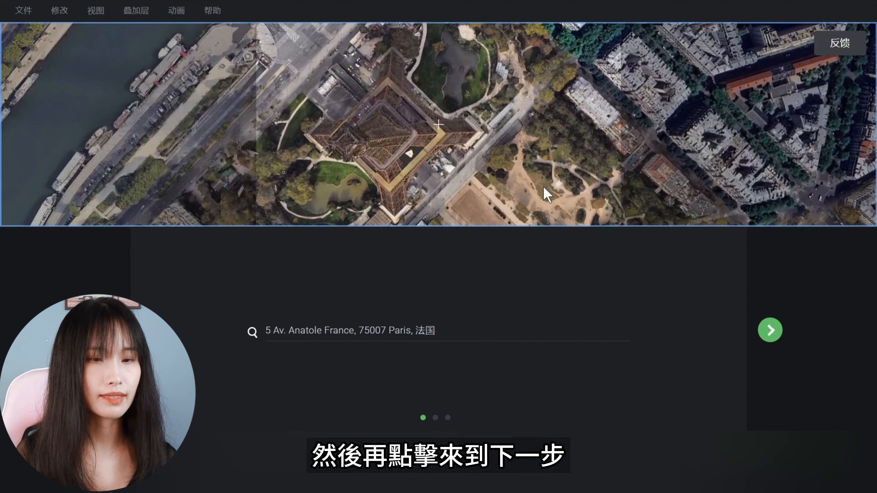
left_click(775, 332)
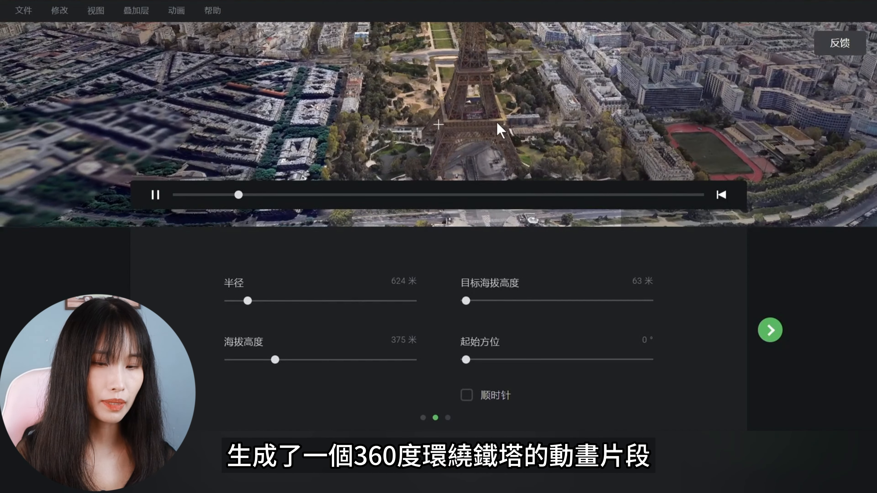
Set the orbit radius (半径) to 1250 米 and the target altitude (目标海拔高度) to 200 米.
left_click(249, 301)
left_click_drag(249, 301, 267, 306)
left_click_drag(467, 305, 488, 306)
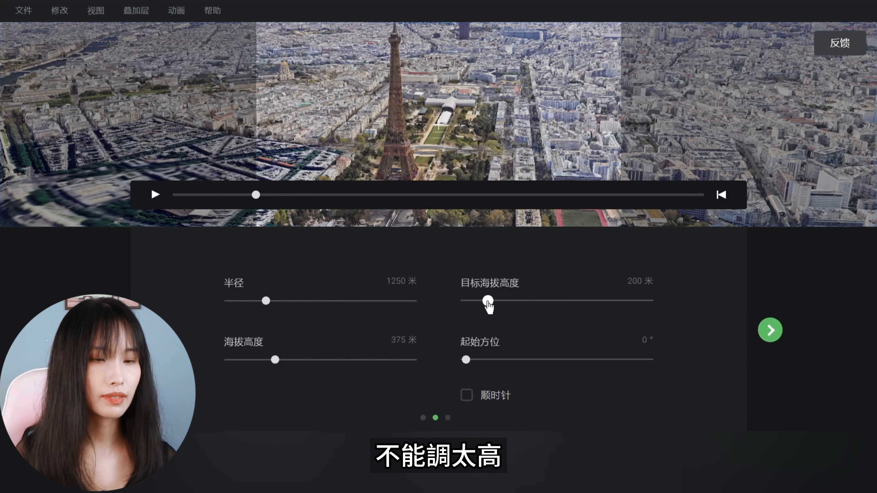
Try a target altitude of 925 米, check the view near the orbit's end, and reduce the target altitude to 263 米.
left_click_drag(551, 305, 591, 305)
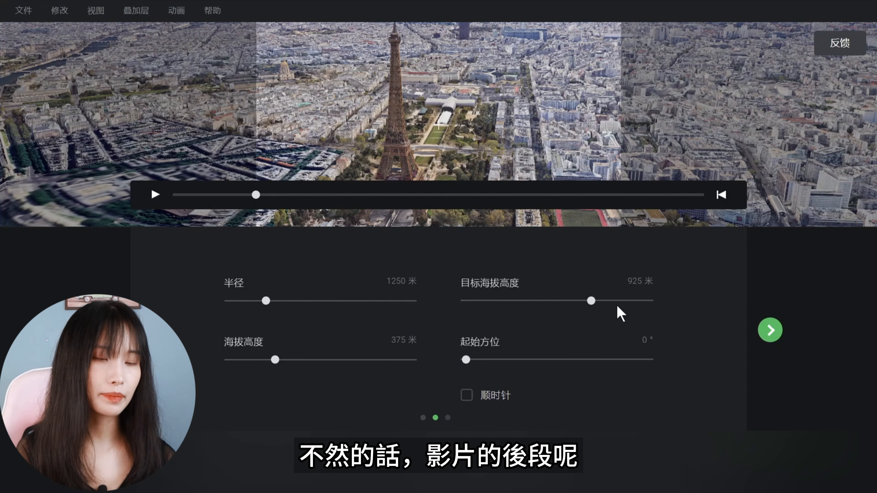
left_click(687, 195)
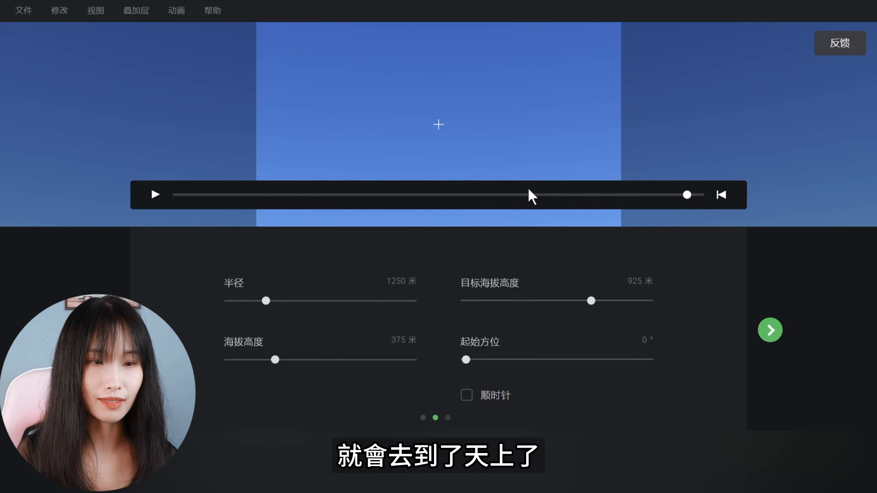
left_click(495, 300)
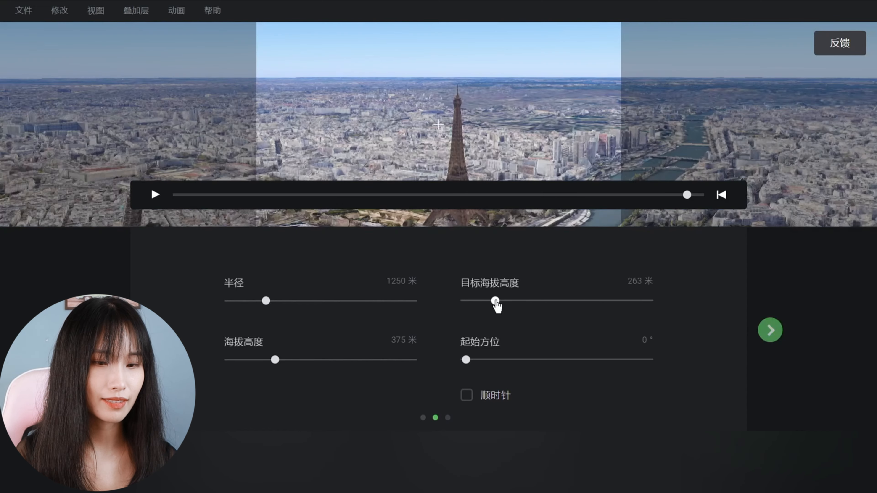
Try several camera altitudes (海拔高度) and settle on 275 米.
left_click(255, 360)
left_click_drag(256, 365, 307, 362)
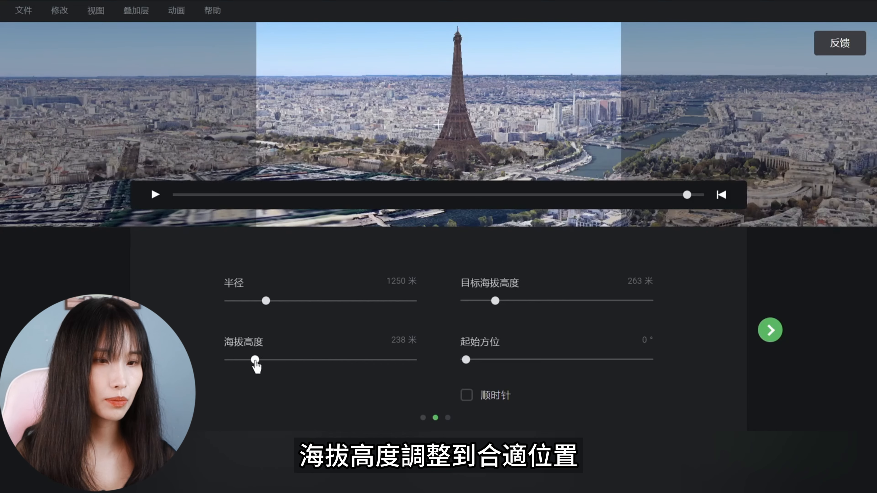
left_click(261, 360)
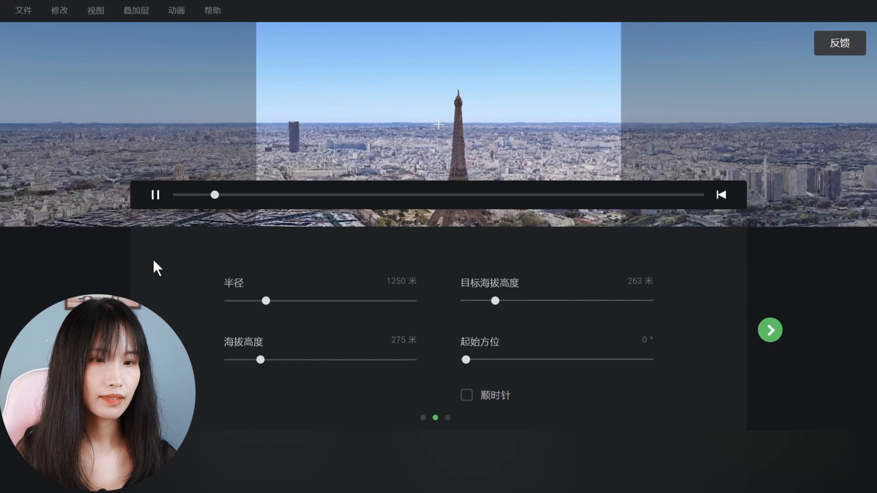
Fine-tune the orbit to radius 938 米, camera altitude 225 米 and target altitude 188 米, and preview the motion.
left_click_drag(265, 301, 257, 302)
left_click_drag(261, 360, 253, 360)
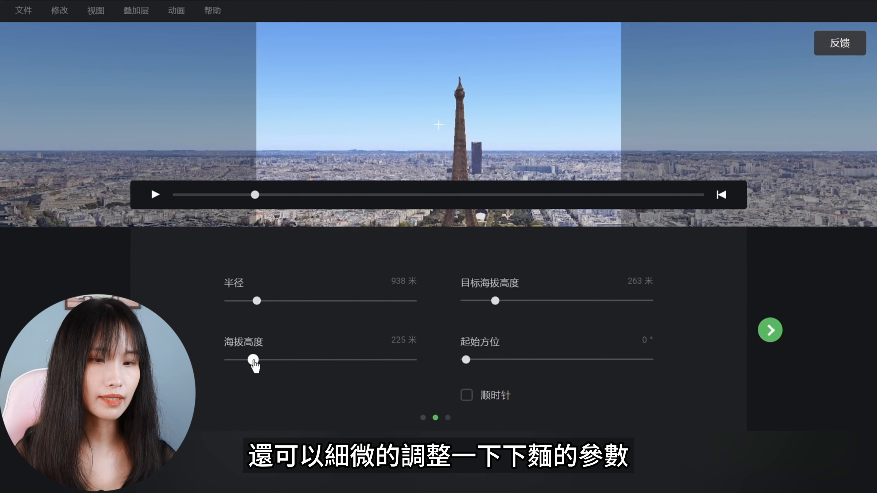
left_click_drag(495, 302, 484, 303)
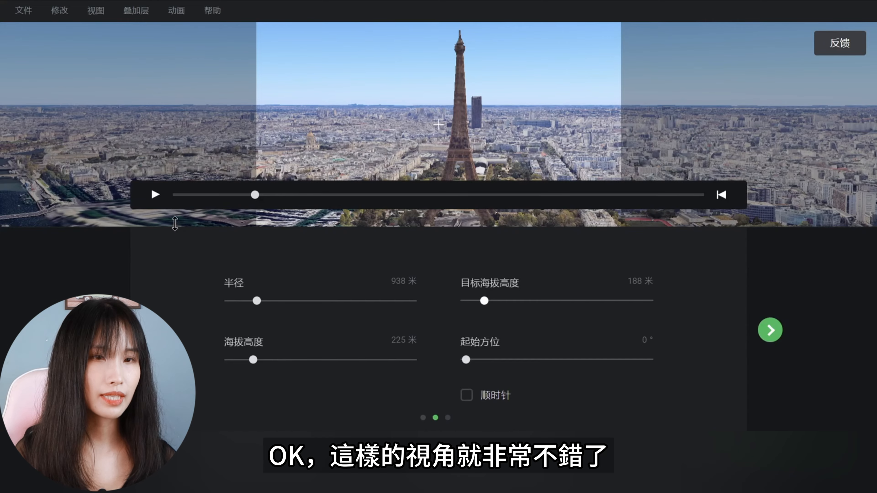
left_click(158, 200)
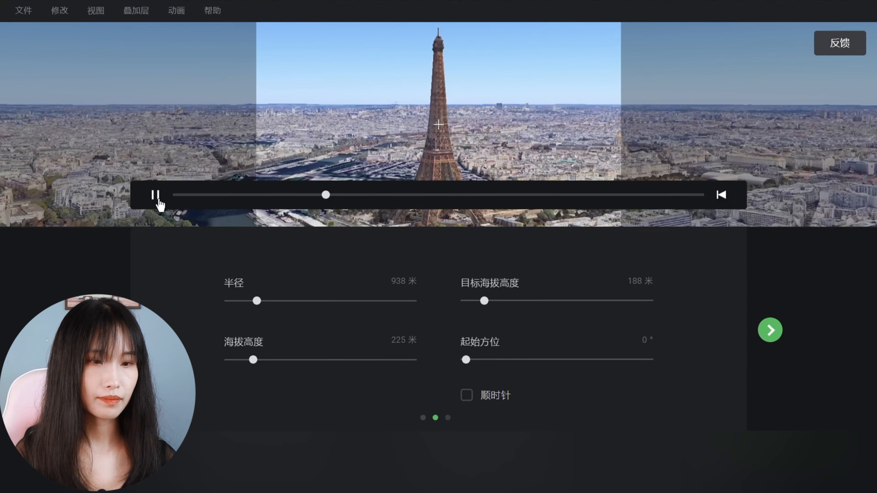
left_click(158, 200)
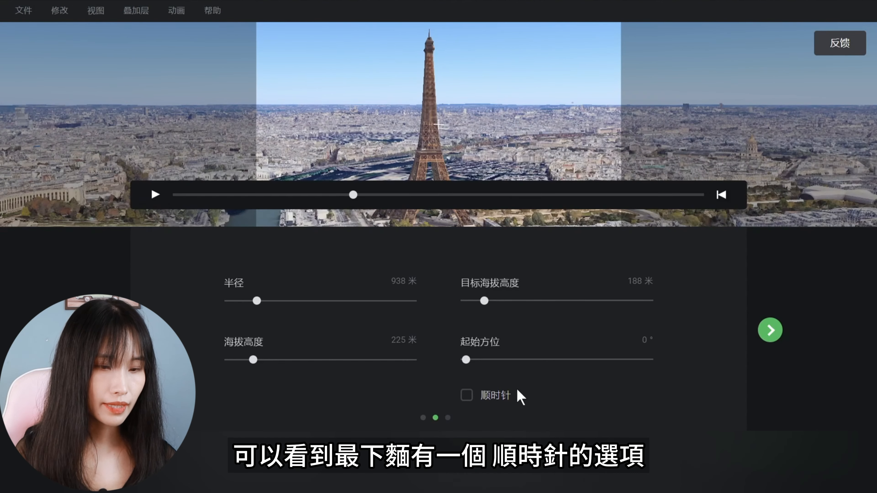
Try the clockwise (顺时针) orbit direction in the preview, and turn the option off again.
left_click(467, 396)
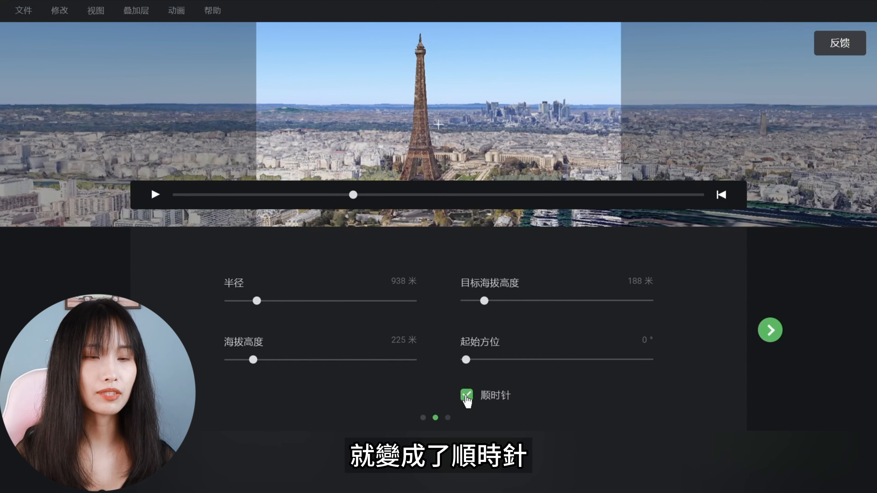
left_click(157, 196)
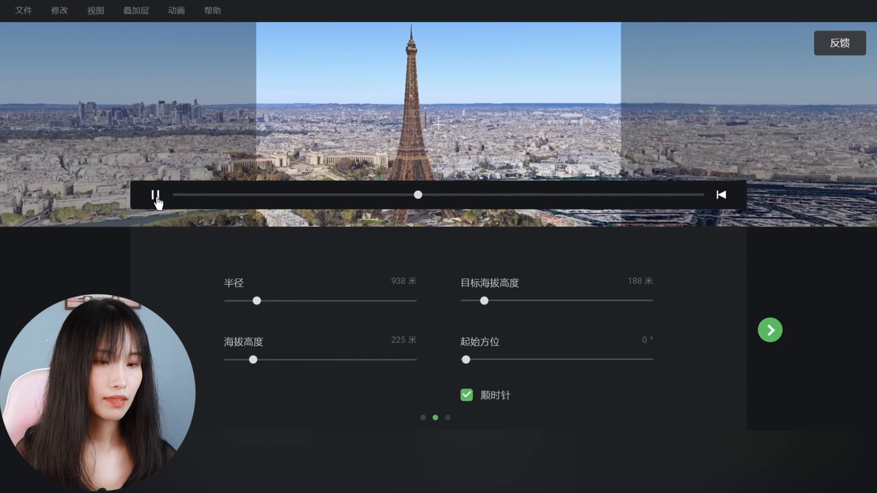
left_click(156, 195)
left_click(466, 395)
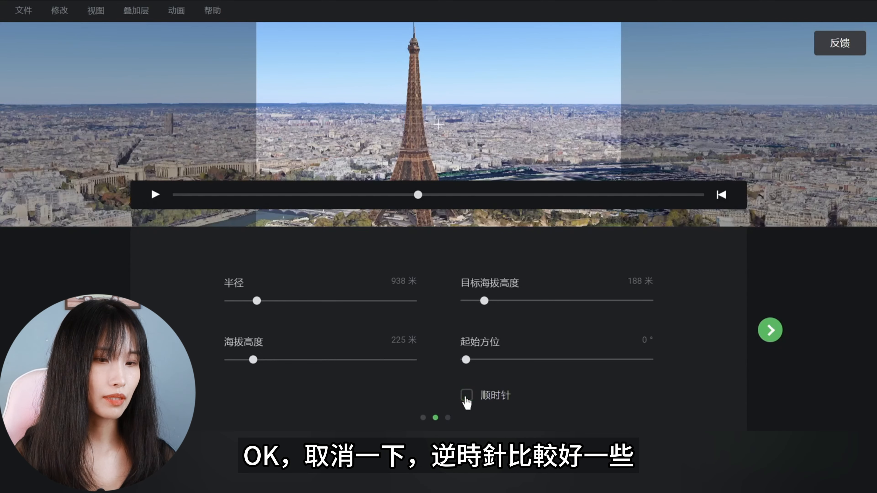
Finish the orbit setup with a duration of 50 秒 and switch the workspace to the two-view layout.
left_click(769, 331)
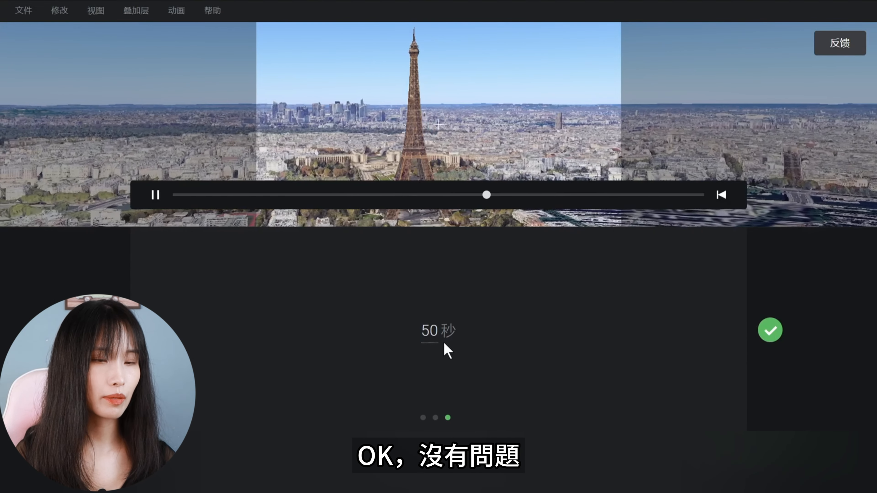
left_click(767, 332)
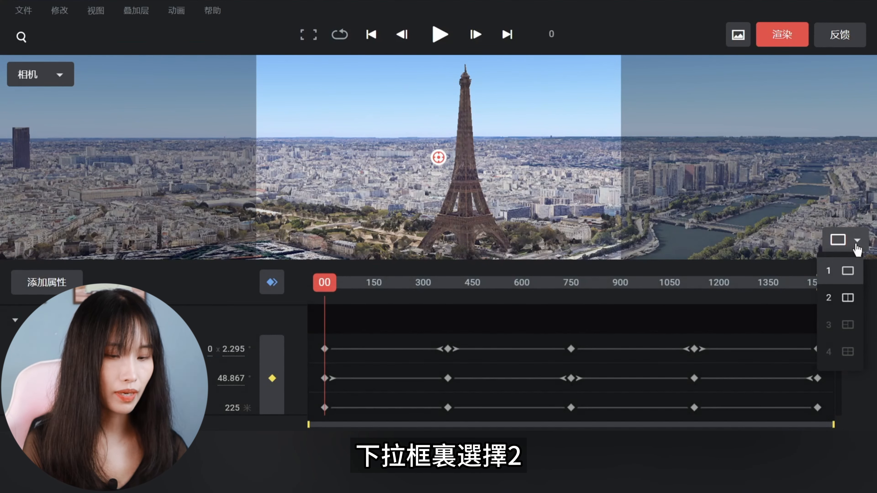
left_click(847, 298)
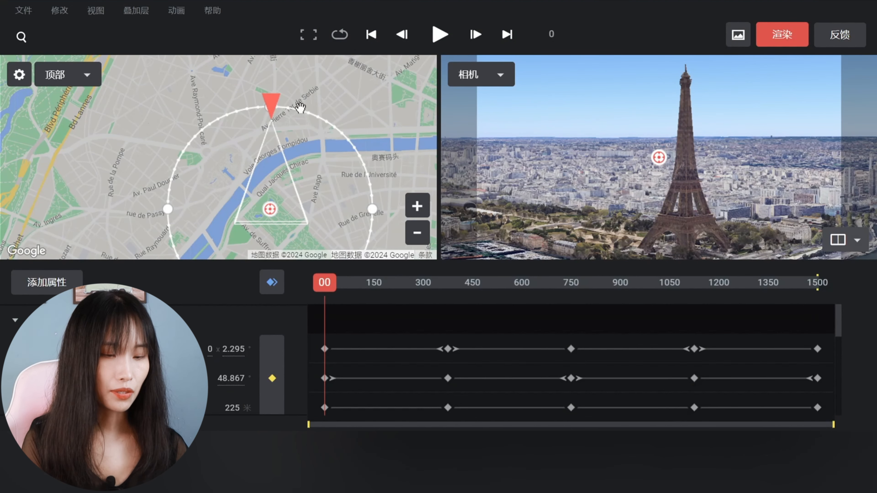
Reshape the orbit path on the top-view map by pulling its eastern and southern path points outward.
left_click_drag(271, 112, 250, 178)
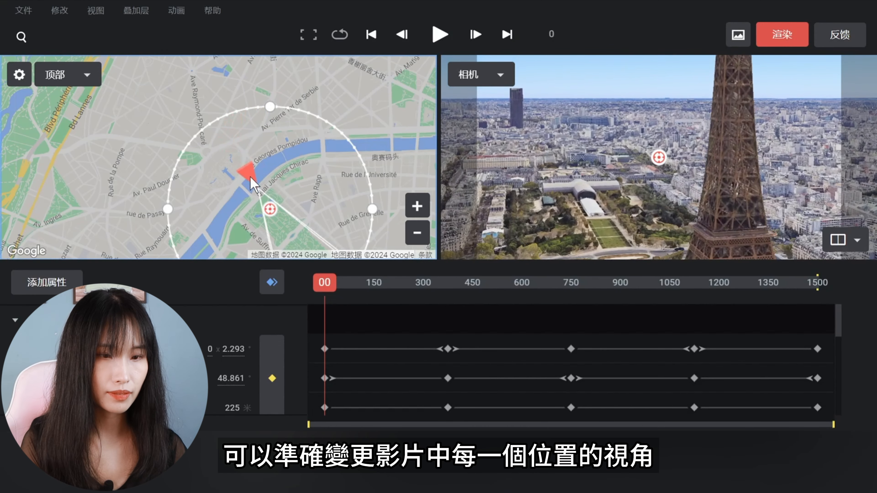
left_click(417, 234)
left_click(416, 234)
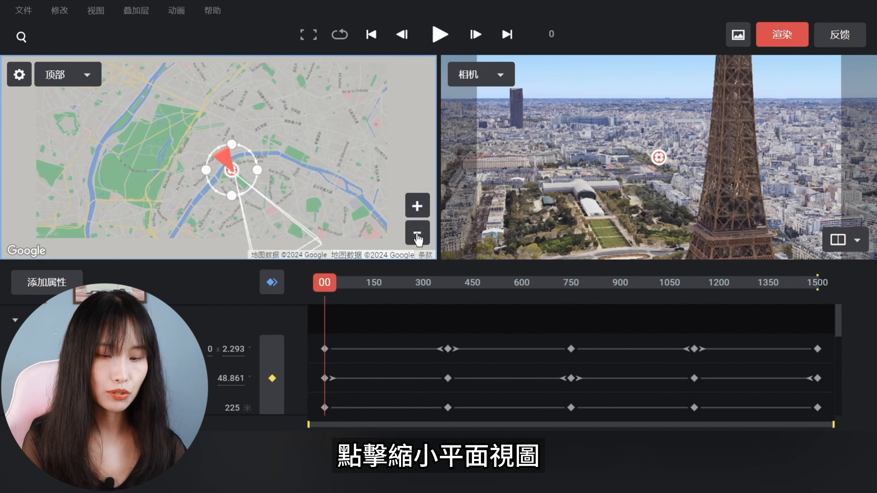
left_click(258, 170)
left_click_drag(258, 167, 288, 169)
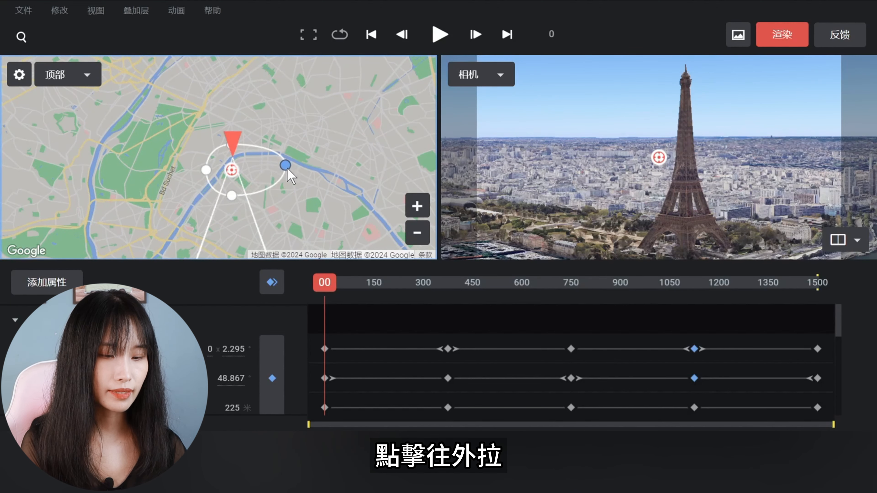
left_click_drag(231, 195, 239, 204)
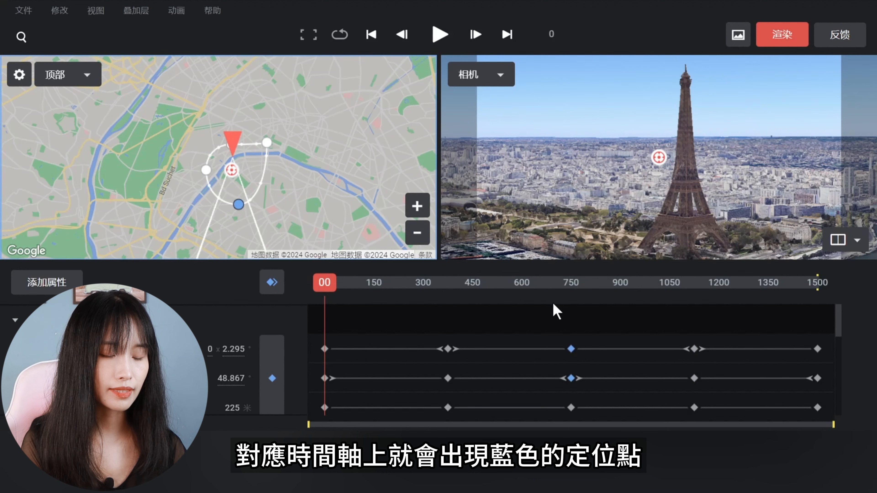
Preview the reshaped camera path by playing the animation from frame 756.
left_click(573, 296)
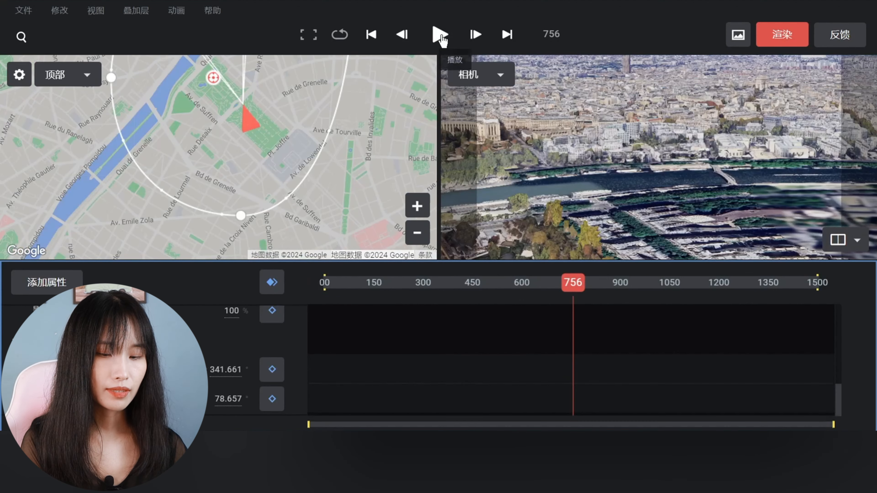
left_click(441, 35)
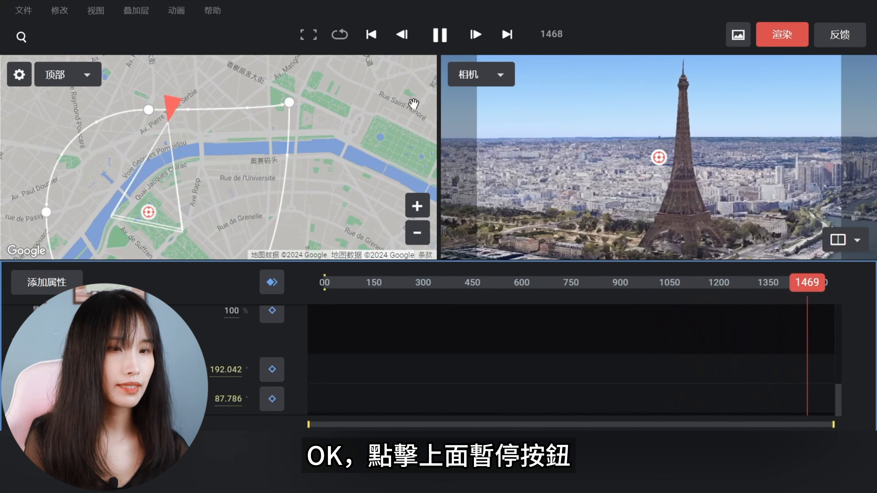
left_click(441, 38)
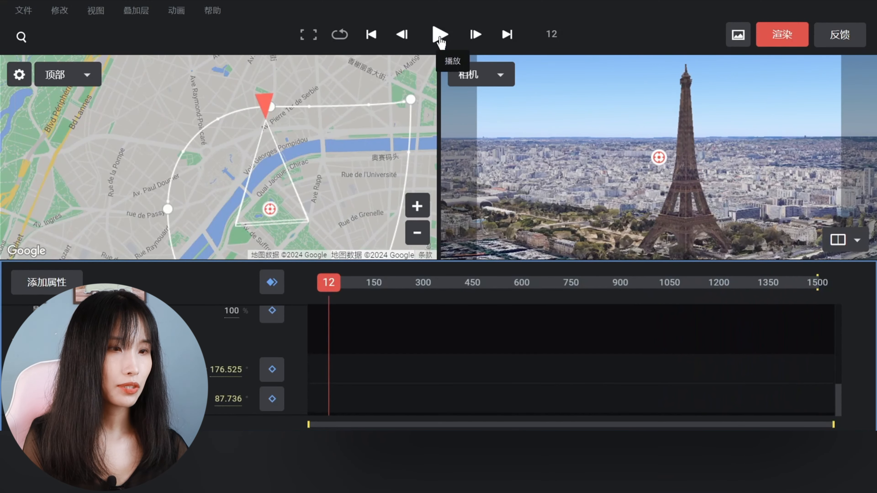
Open the render settings and name the render 埃菲尔铁塔（片段3）.
left_click(781, 34)
left_click(669, 65)
type("埃菲尔铁塔")
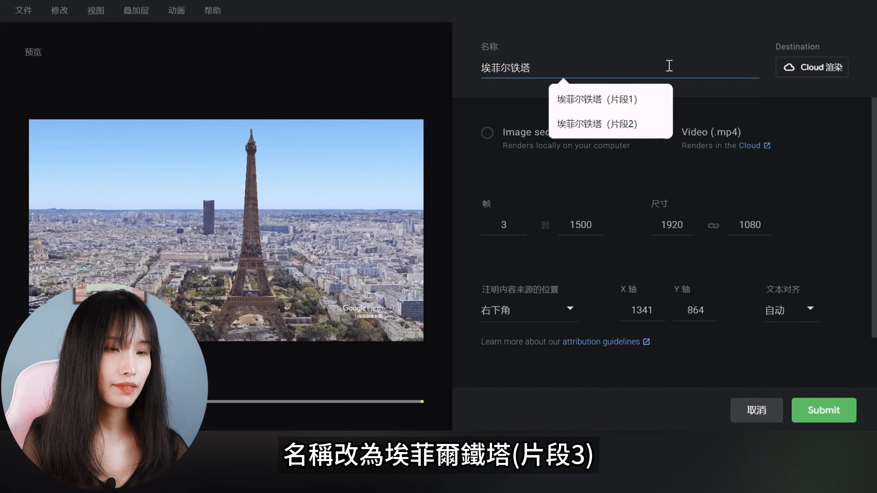
type("（片段3）")
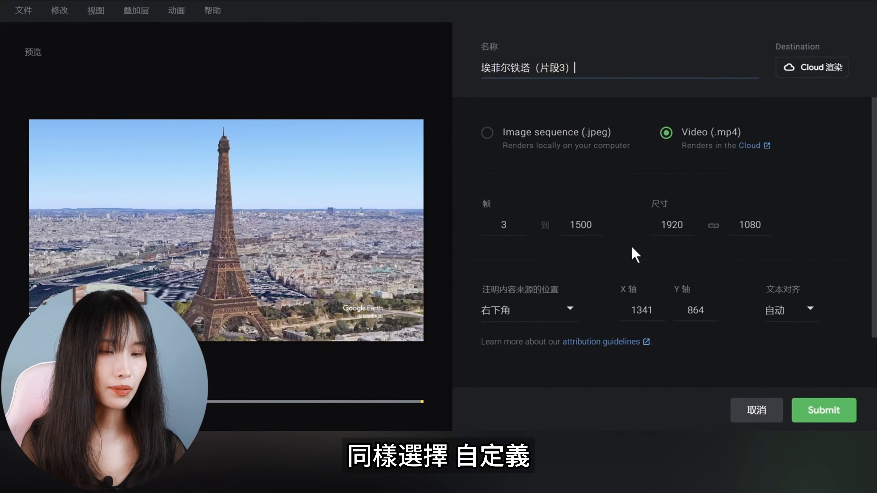
Set the attribution position to custom (自定义) and move the Google Earth logo further into the frame's lower-right corner.
left_click(569, 310)
left_click(497, 276)
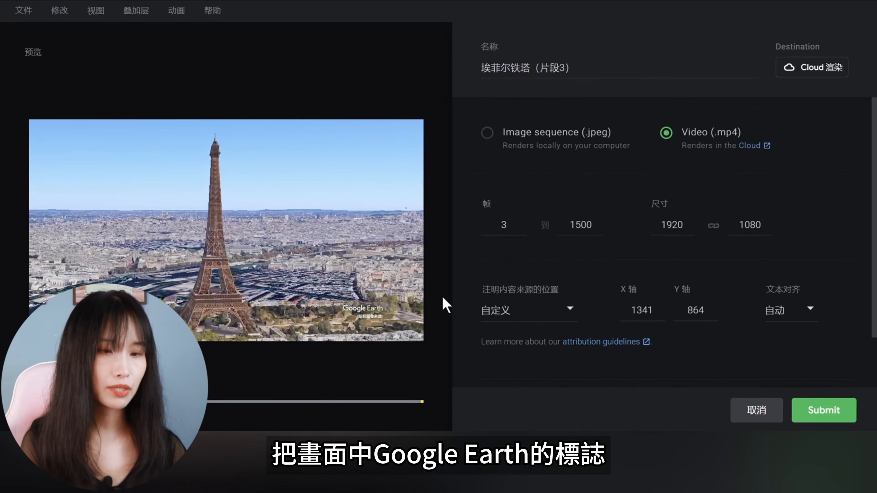
left_click_drag(363, 307, 408, 324)
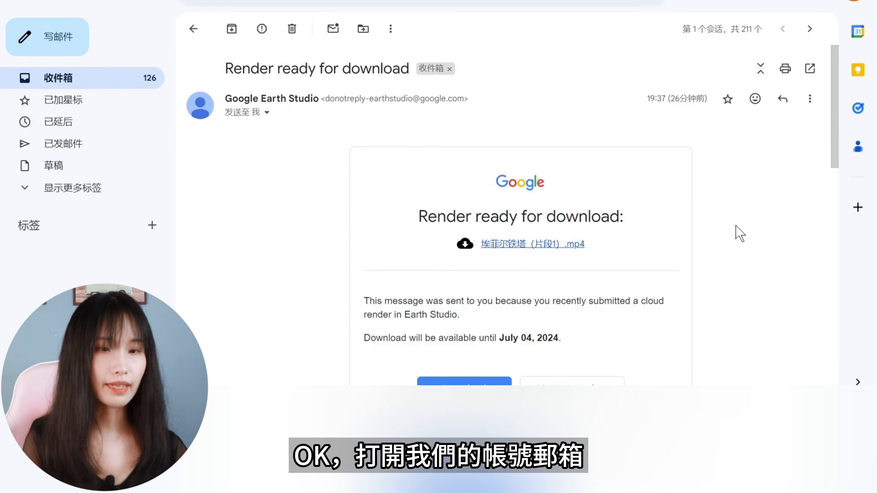
Switch to Gmail and go to the download option in the render-ready e-mail for 埃菲尔铁塔（片段1）.mp4.
scroll(739, 233, "down", 2)
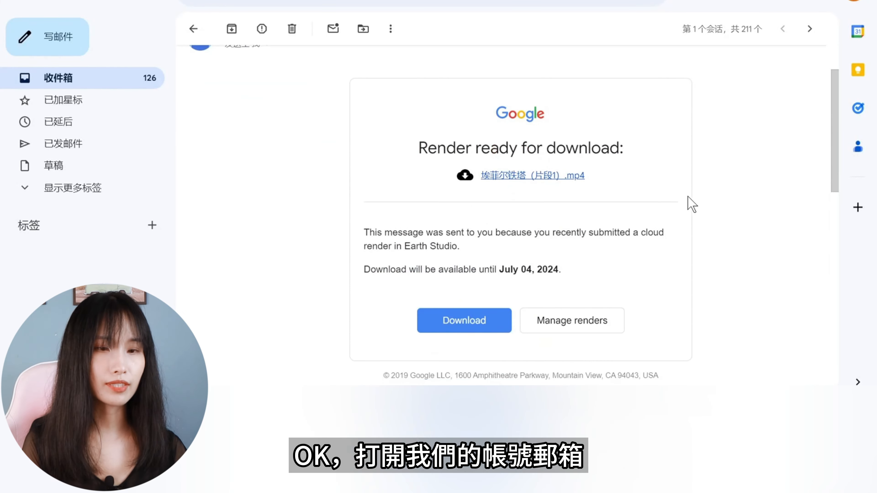